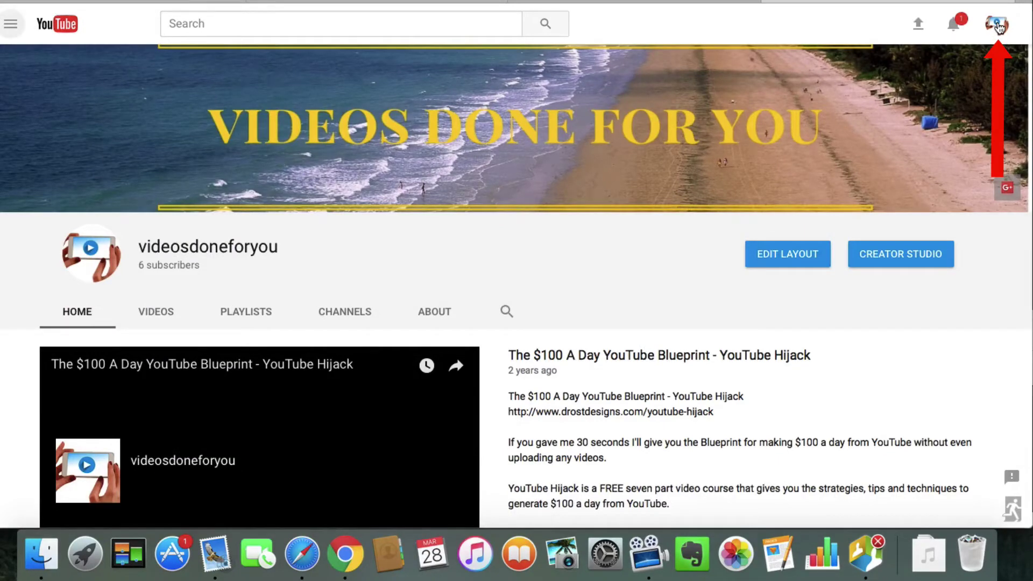
# Step: From the account menu, go to Creator Studio's Live Streaming Events list and begin scheduling a new event
pyautogui.click(999, 27)
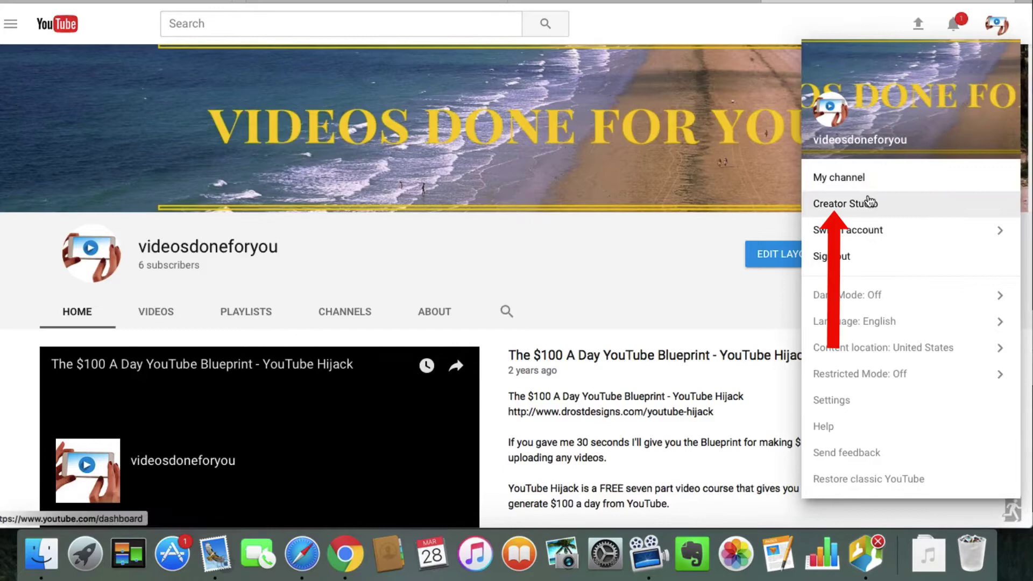
pyautogui.click(856, 210)
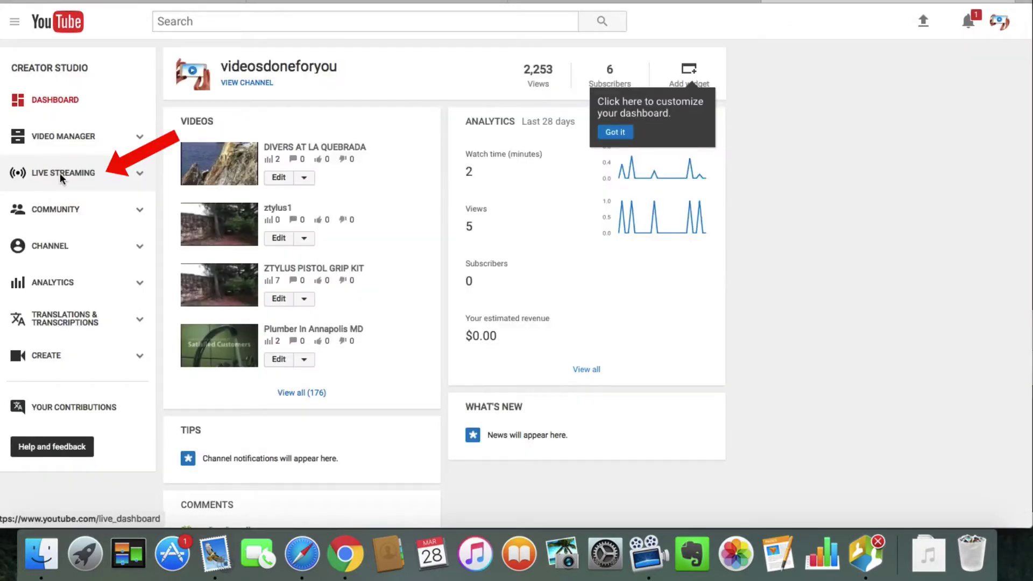
pyautogui.click(60, 176)
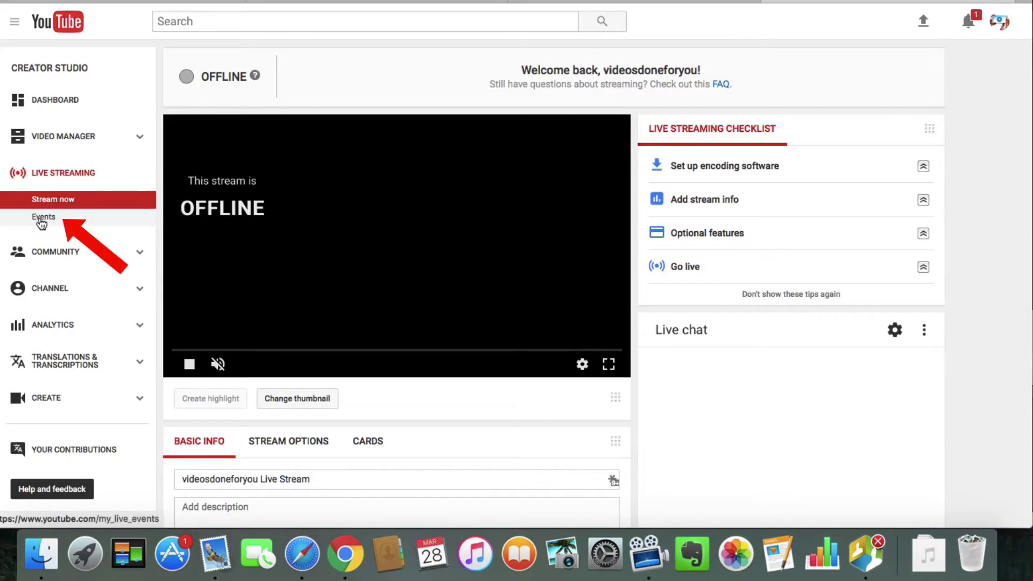
pyautogui.click(42, 217)
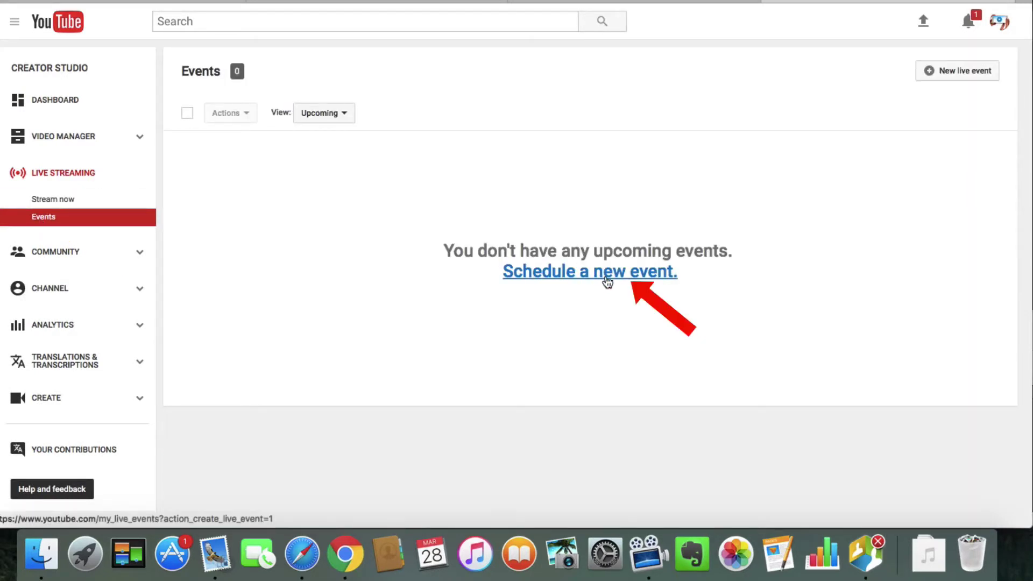
pyautogui.click(957, 71)
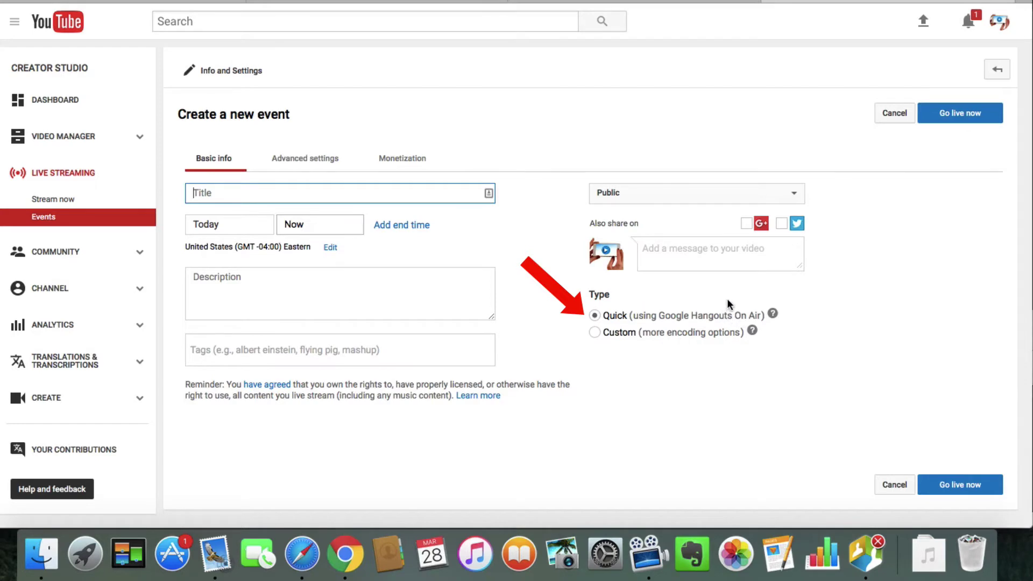
# Step: Make the event Unlisted, paste in its title, and keep today's start date
pyautogui.click(795, 195)
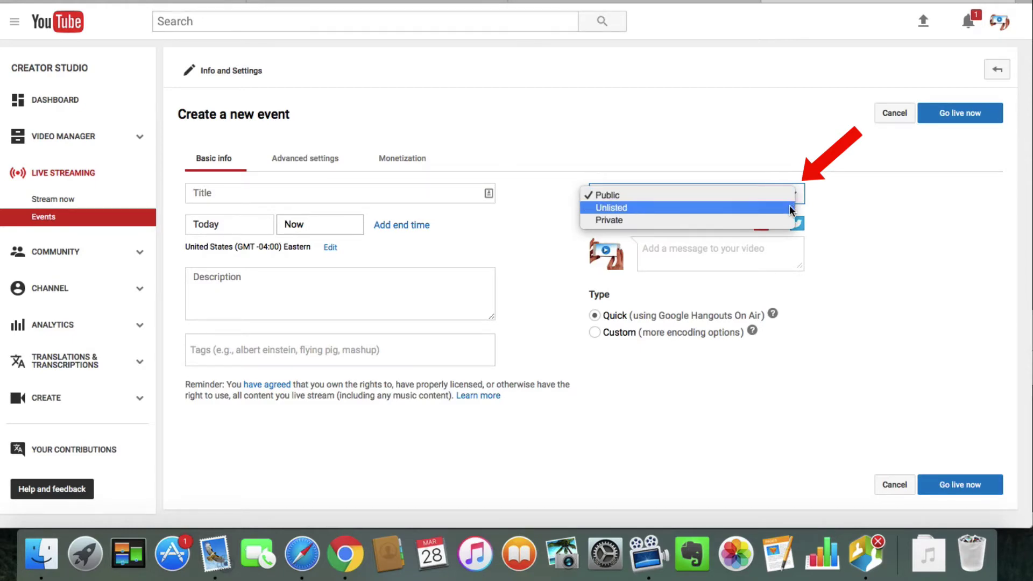
pyautogui.click(789, 207)
pyautogui.click(223, 194)
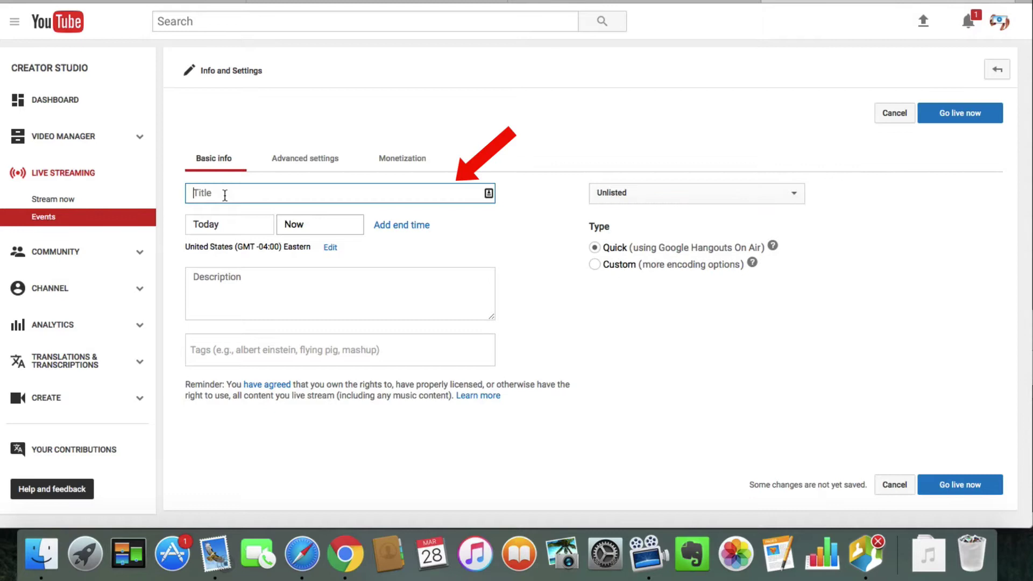
pyautogui.write('YouTube Live with Hangouts on Air')
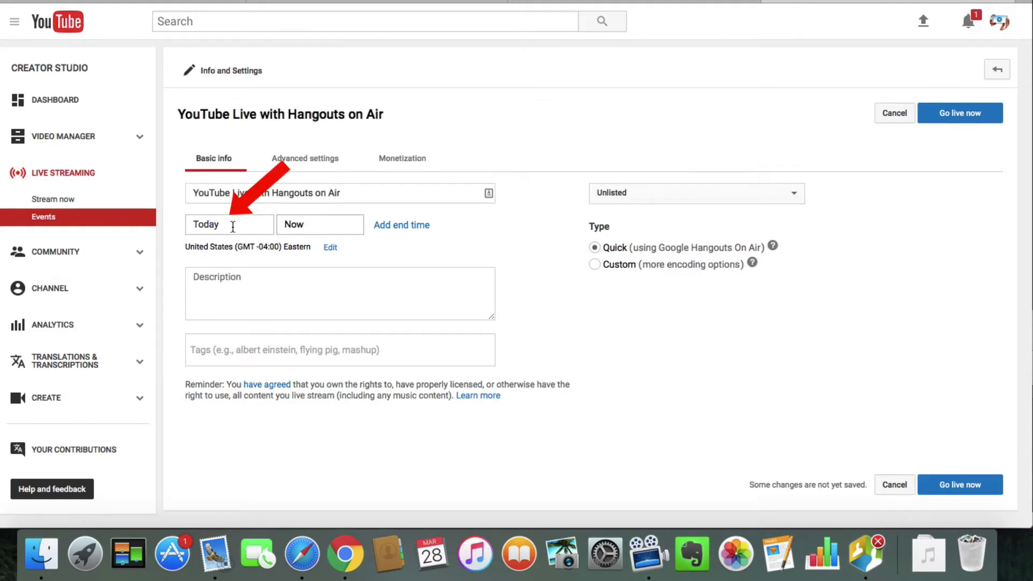
pyautogui.click(234, 226)
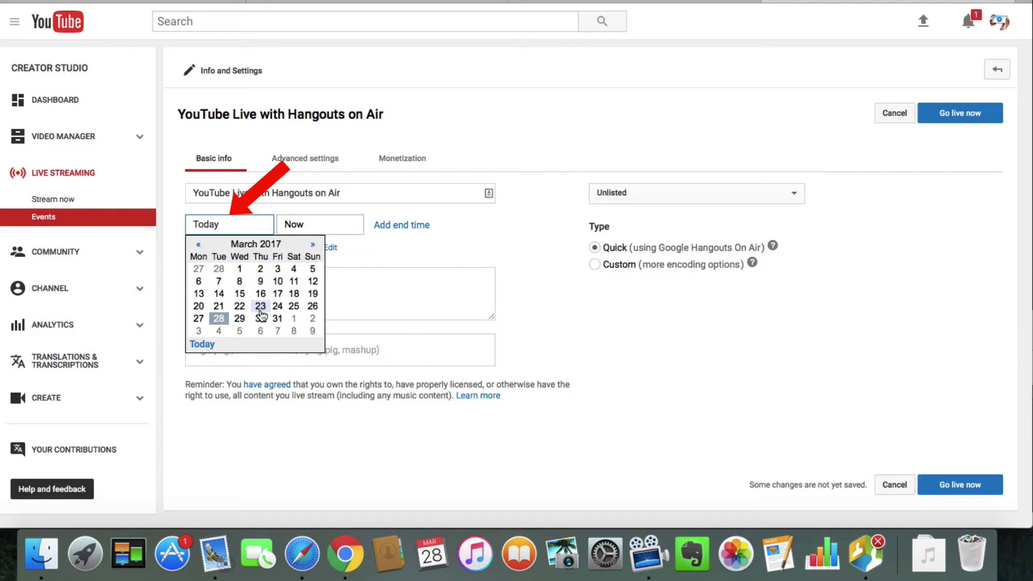
pyautogui.click(334, 243)
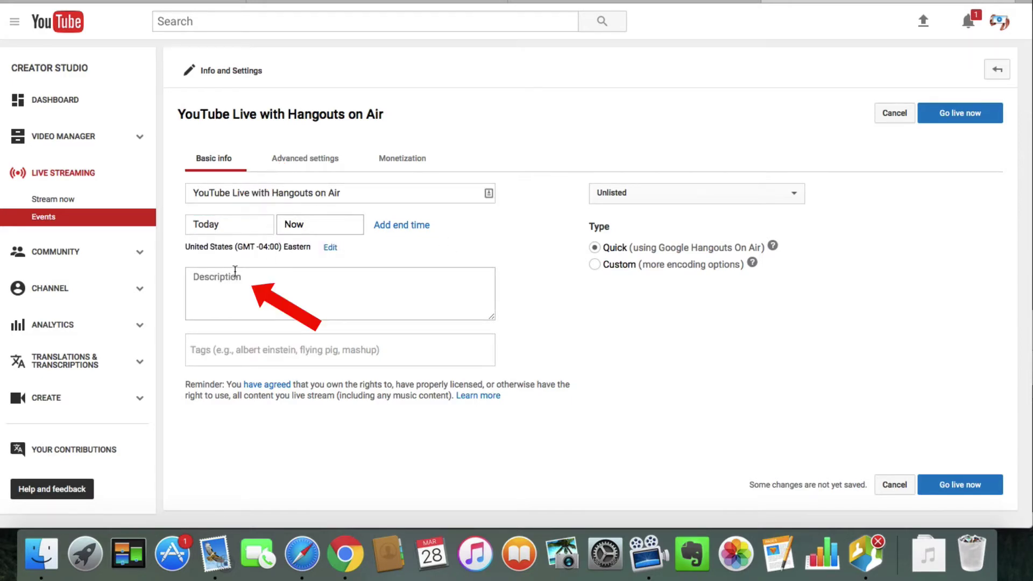
# Step: Use the title 'YouTube Live with Hangouts on Air' as the event description
pyautogui.tripleClick(357, 193)
pyautogui.press('super+c')
pyautogui.click(223, 280)
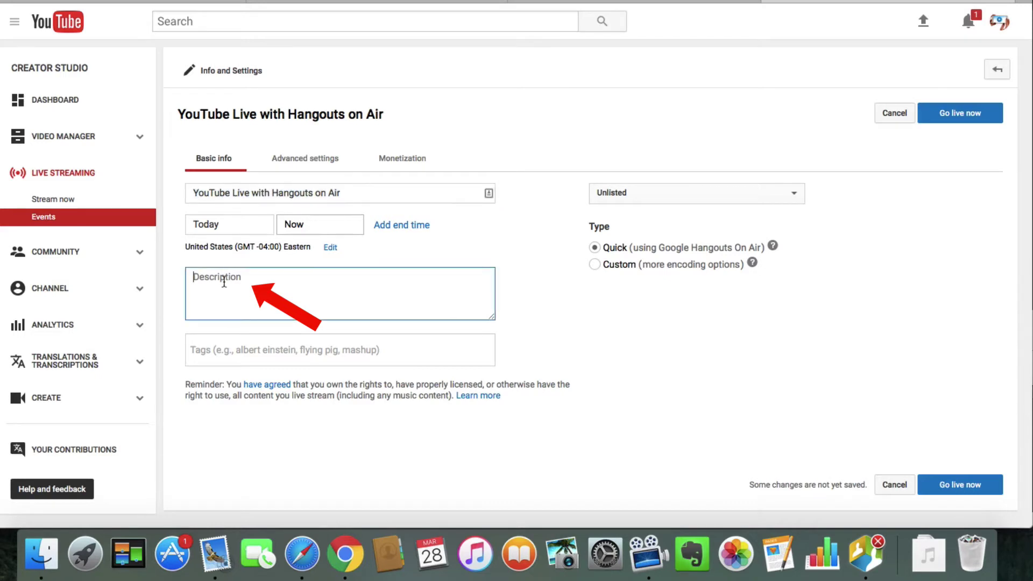
pyautogui.press('super+v')
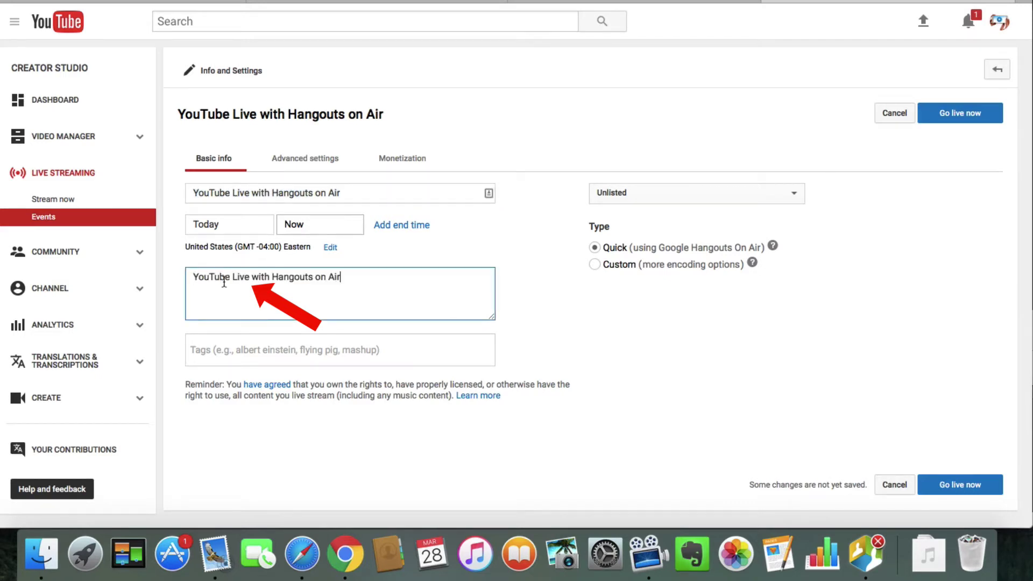
# Step: Tag the event 'YouTube Live' and 'Hangouts on Air'
pyautogui.click(207, 348)
pyautogui.write('YouTube Live')
pyautogui.press('Return')
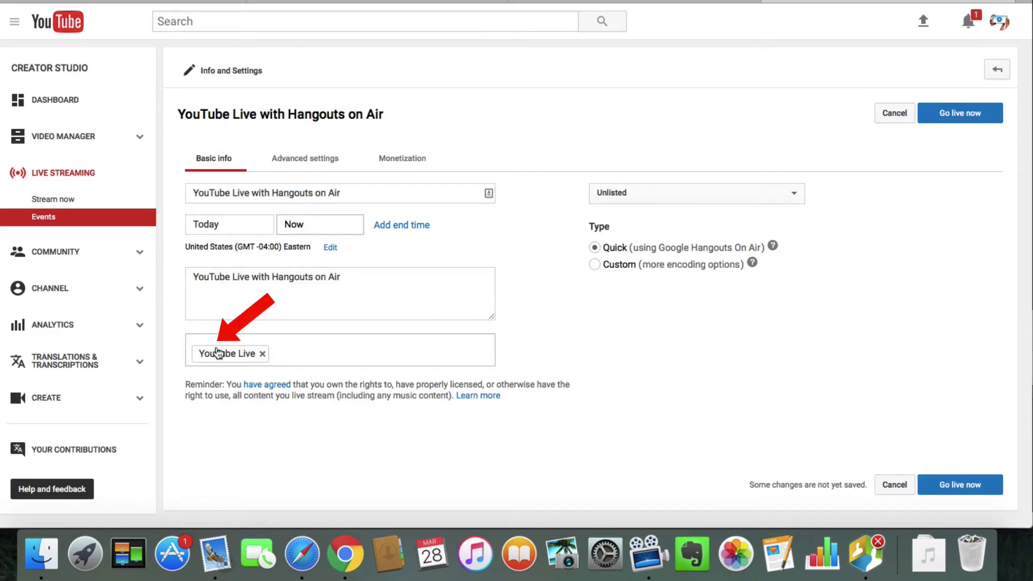
pyautogui.moveTo(272, 277); pyautogui.dragTo(355, 281)
pyautogui.press('super+c')
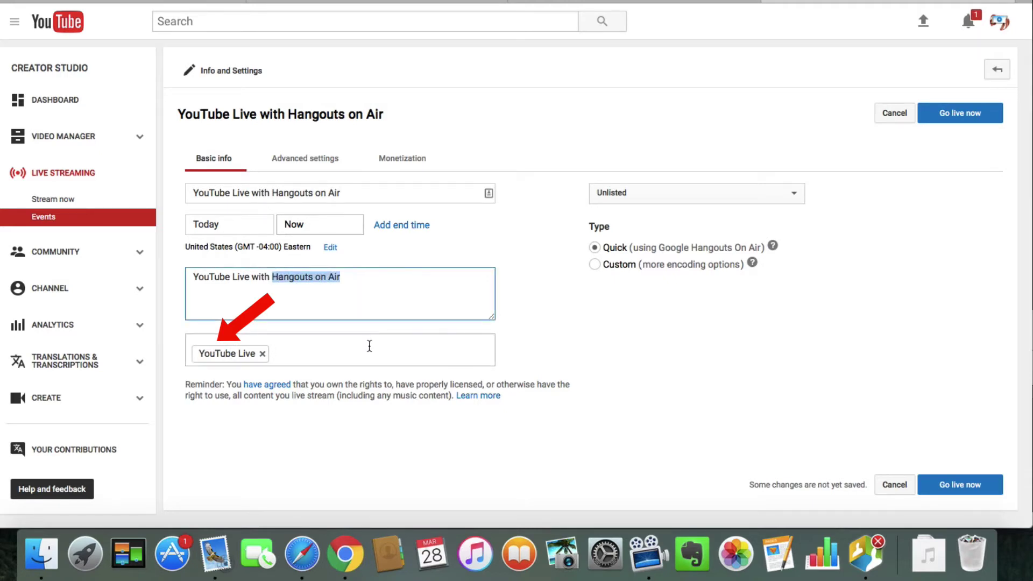
pyautogui.click(350, 354)
pyautogui.press('super+v')
pyautogui.press('Return')
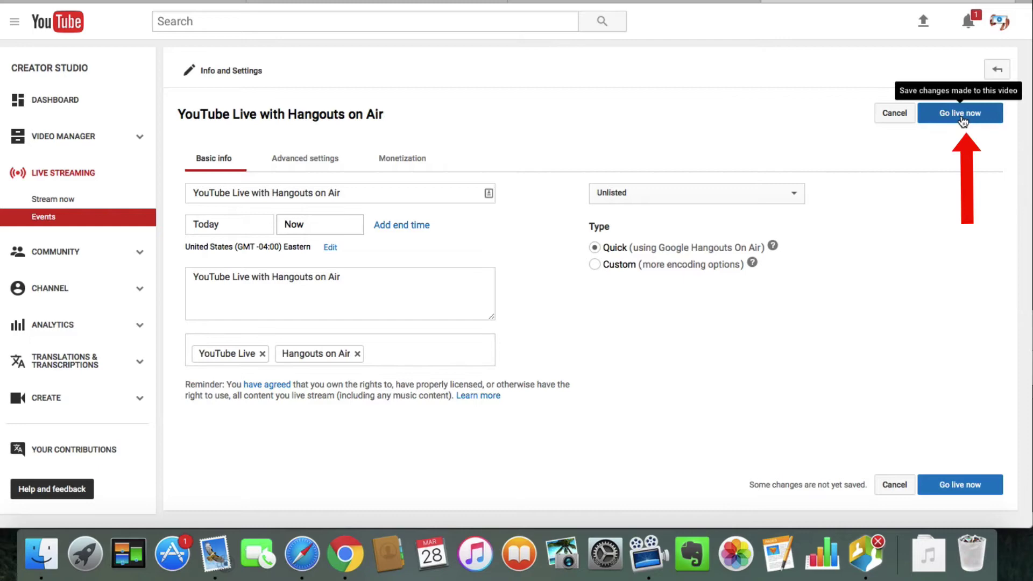
# Step: Go live now, confirm entering the Hangout On Air, and start installing the Hangouts plugin
pyautogui.click(962, 115)
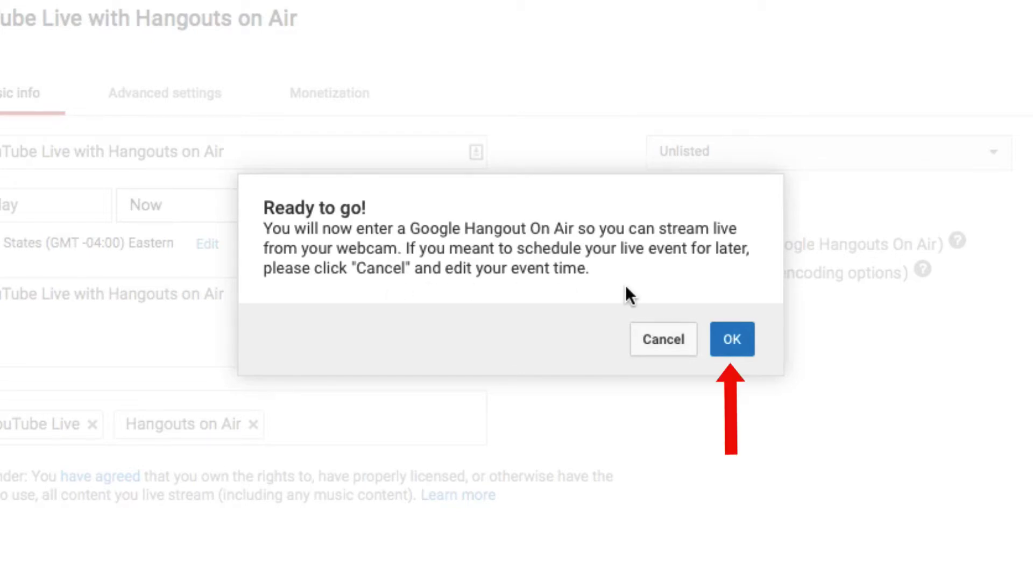
pyautogui.click(731, 339)
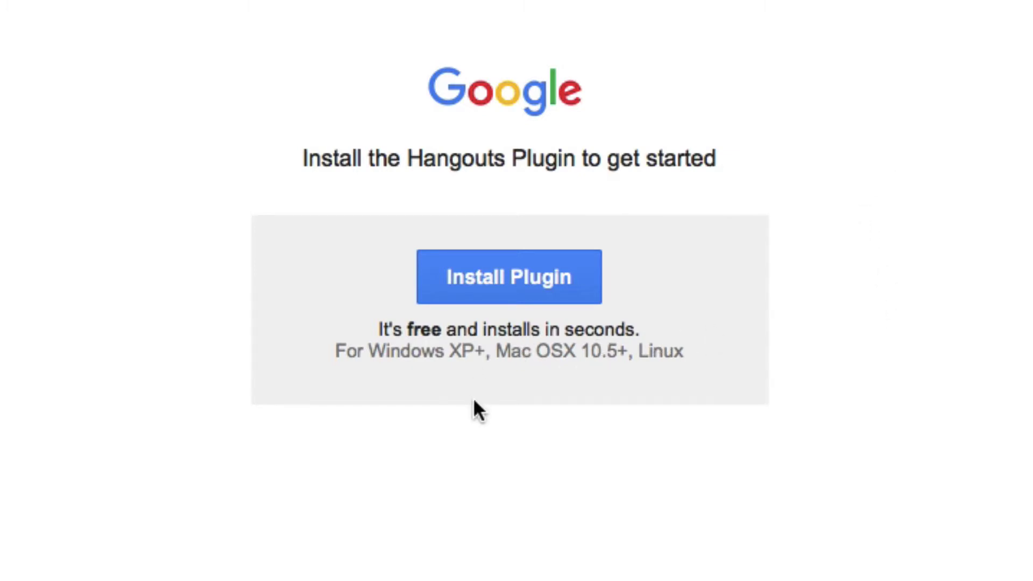
pyautogui.click(500, 285)
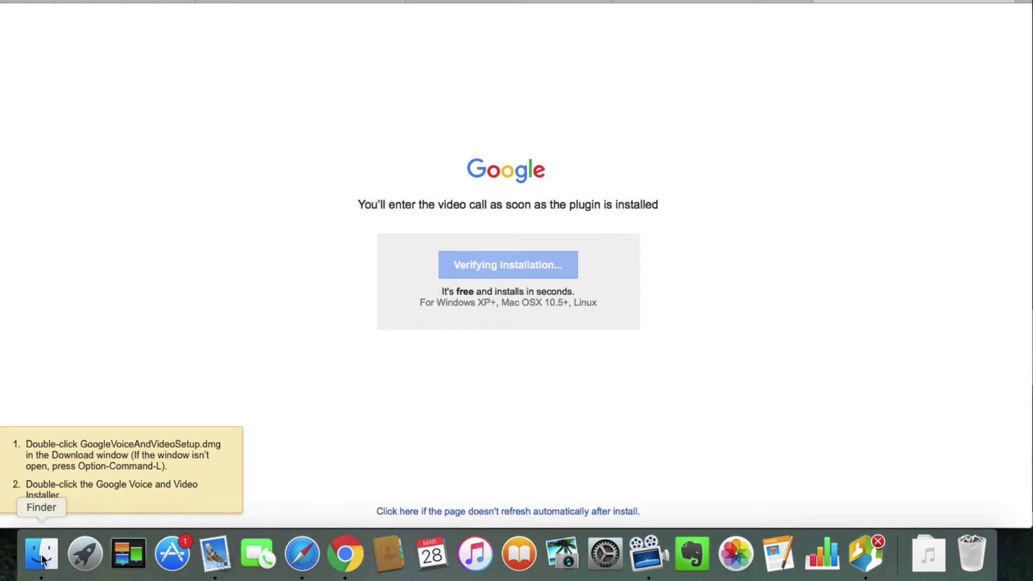
# Step: Find GoogleVoiceAndVideoSetup.dmg in Downloads, mount it, and select Google Voice and Video.pkg
pyautogui.click(42, 554)
pyautogui.press('alt+super+l')
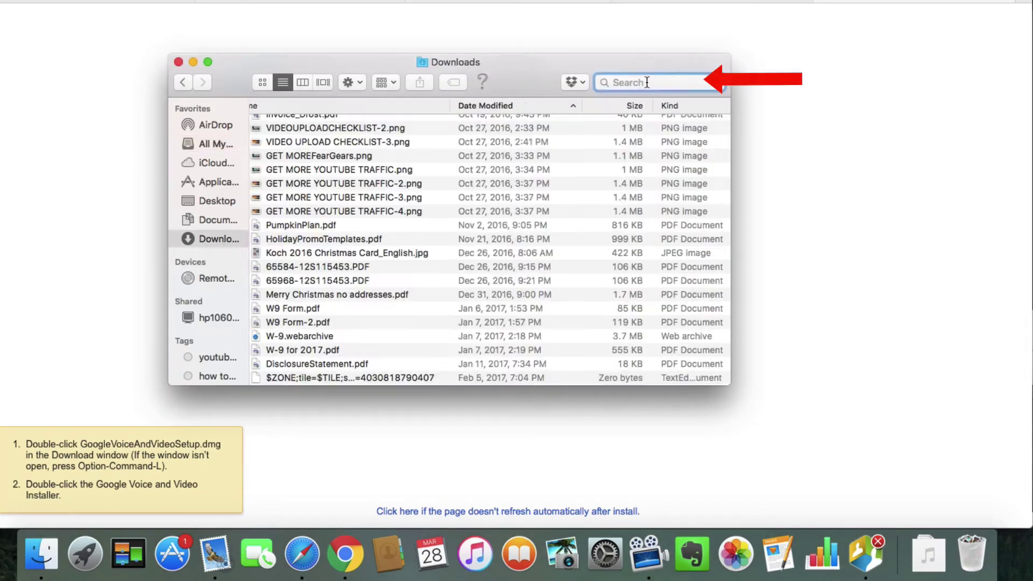
pyautogui.click(647, 82)
pyautogui.write('google')
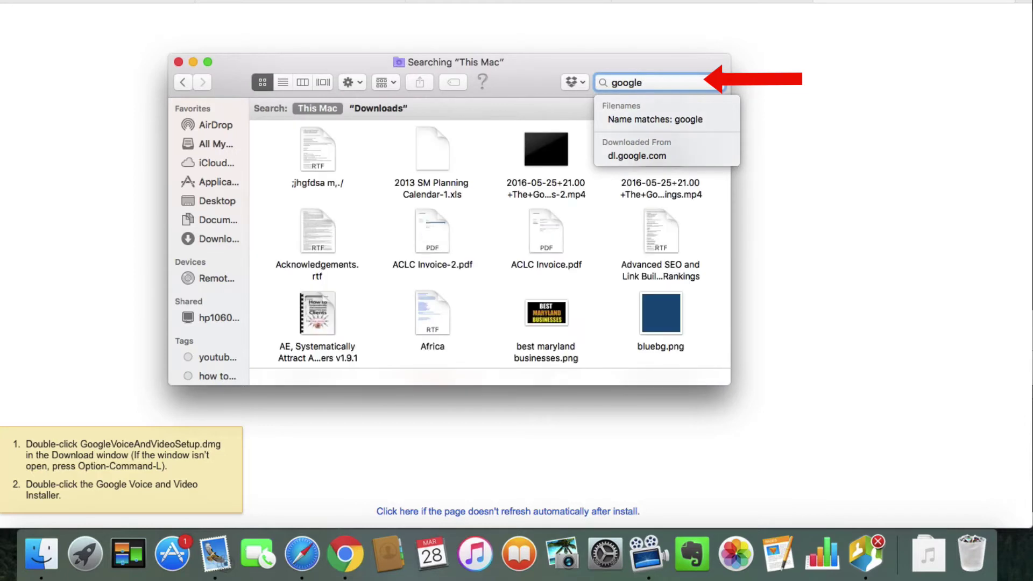
pyautogui.write('voice')
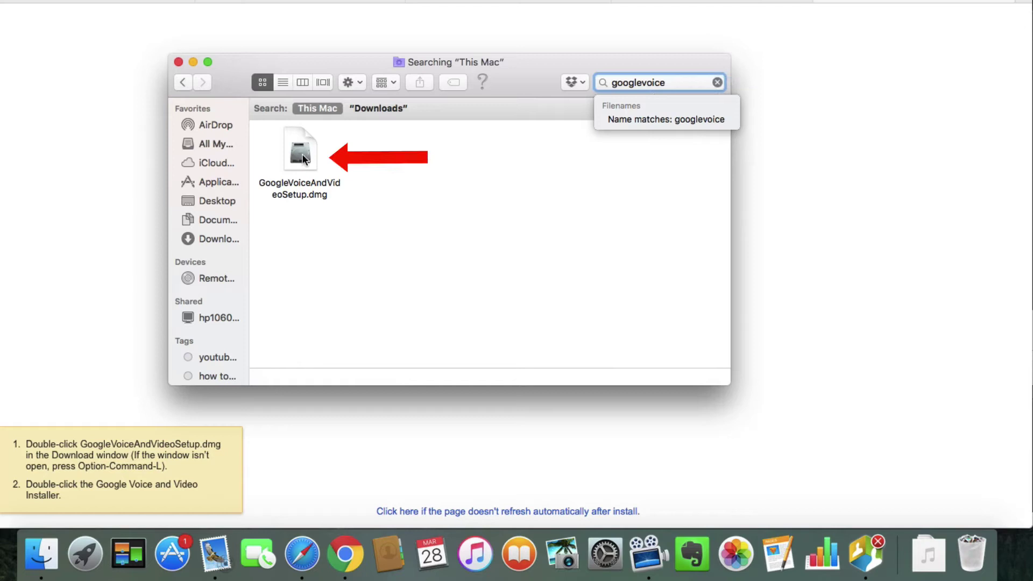
pyautogui.doubleClick(303, 158)
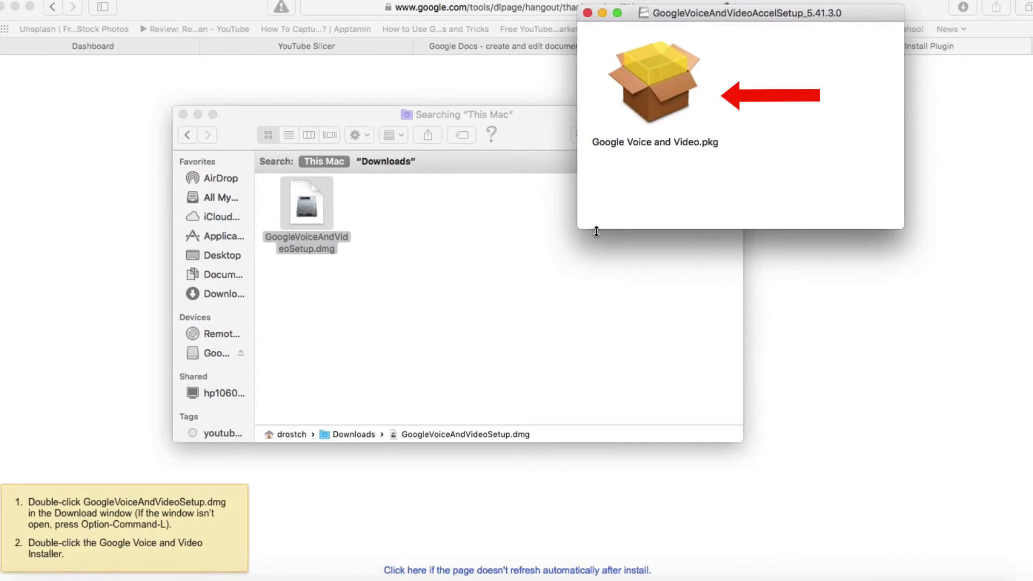
pyautogui.click(654, 69)
# Step: Install Google Voice and Video on Macintosh HD, authorizing with the admin password, then close the installer
pyautogui.doubleClick(654, 69)
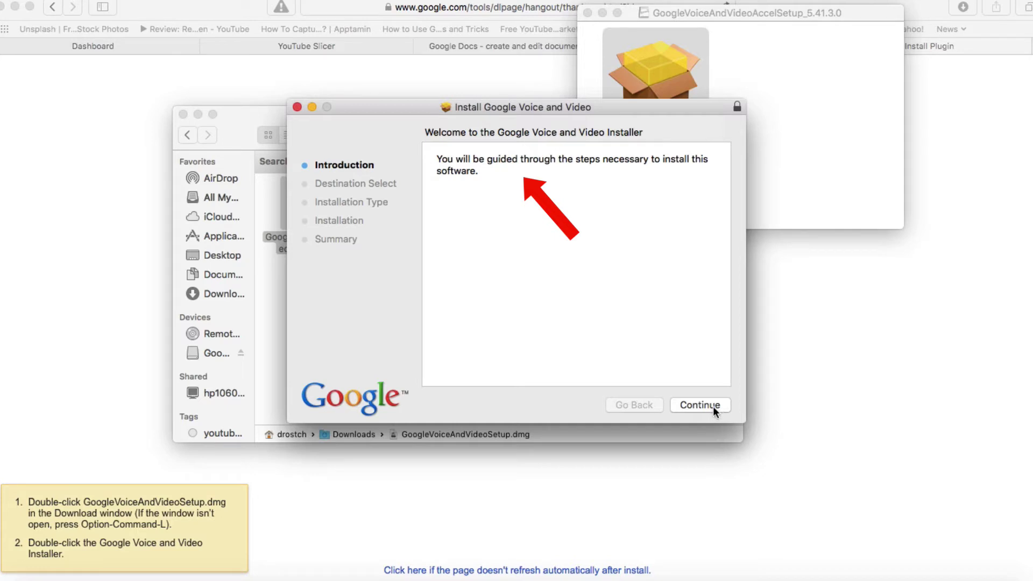
pyautogui.click(700, 404)
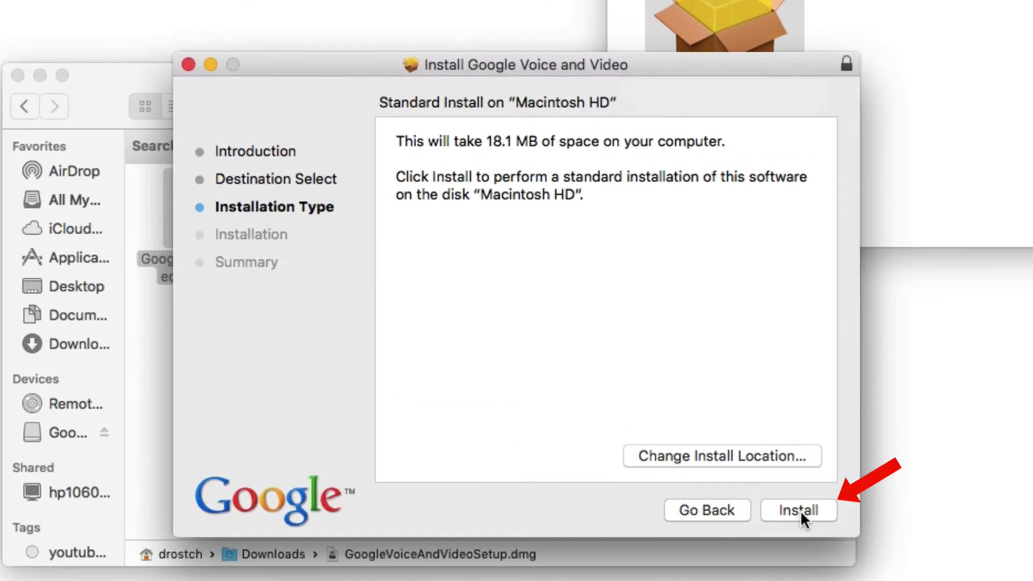
pyautogui.click(799, 510)
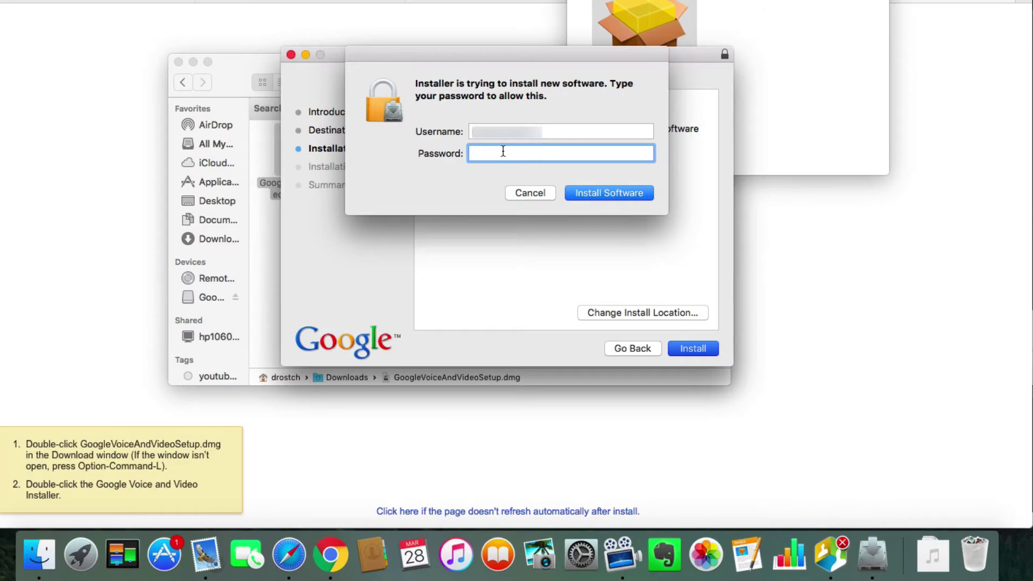
pyautogui.click(611, 189)
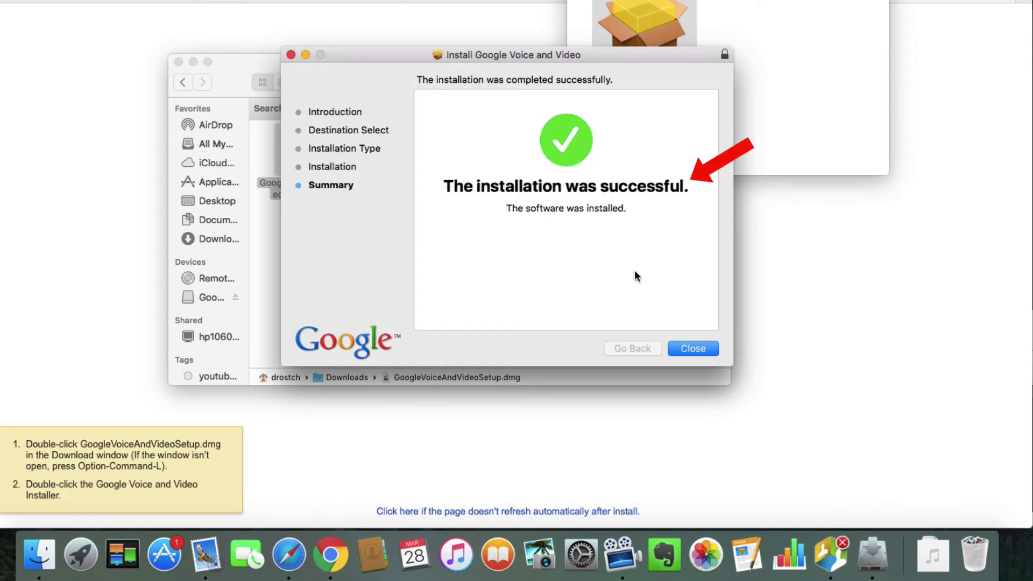
pyautogui.click(693, 349)
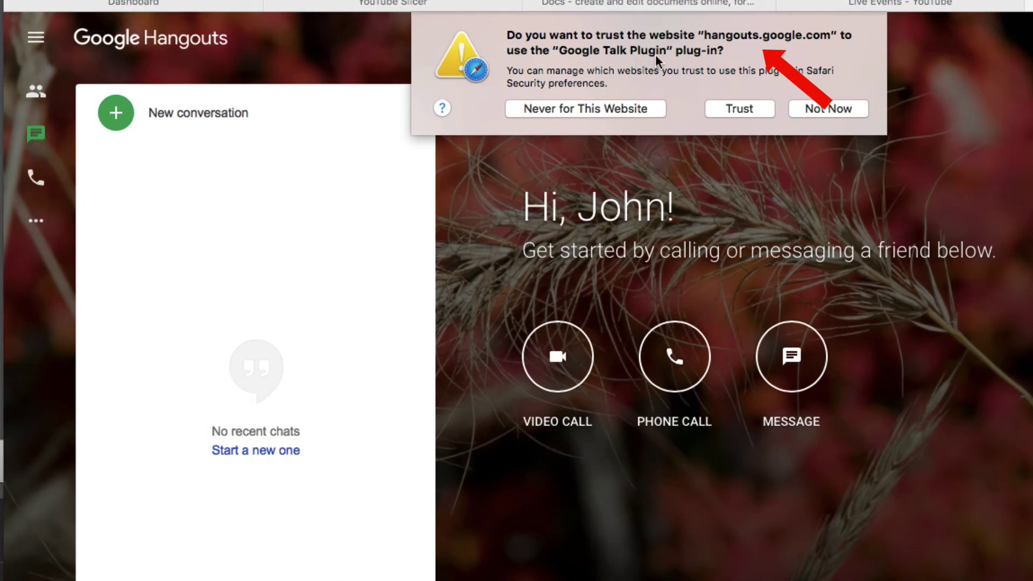
# Step: Trust hangouts.google.com for the Google Talk Plugin and return to the Live Events - YouTube tab
pyautogui.click(739, 109)
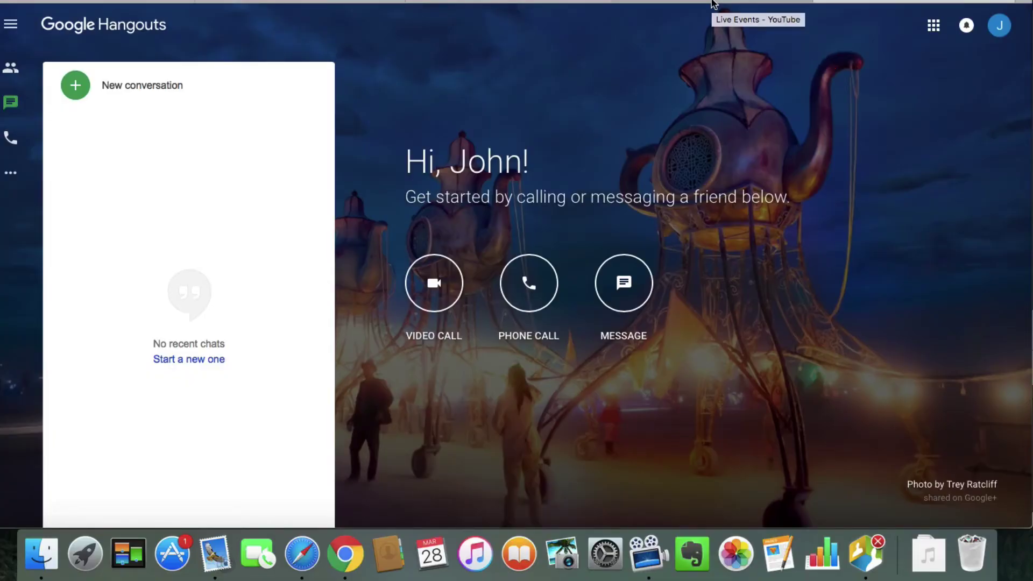
pyautogui.click(713, 4)
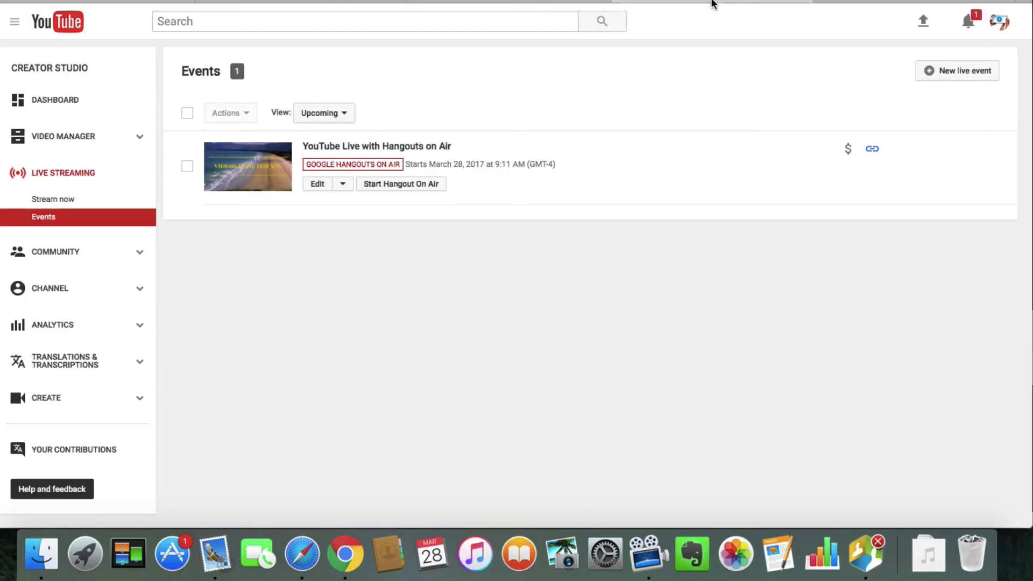
# Step: Start a new Unlisted event and copy its title 'YouTube Live with Hangouts on Air' into the description
pyautogui.click(963, 71)
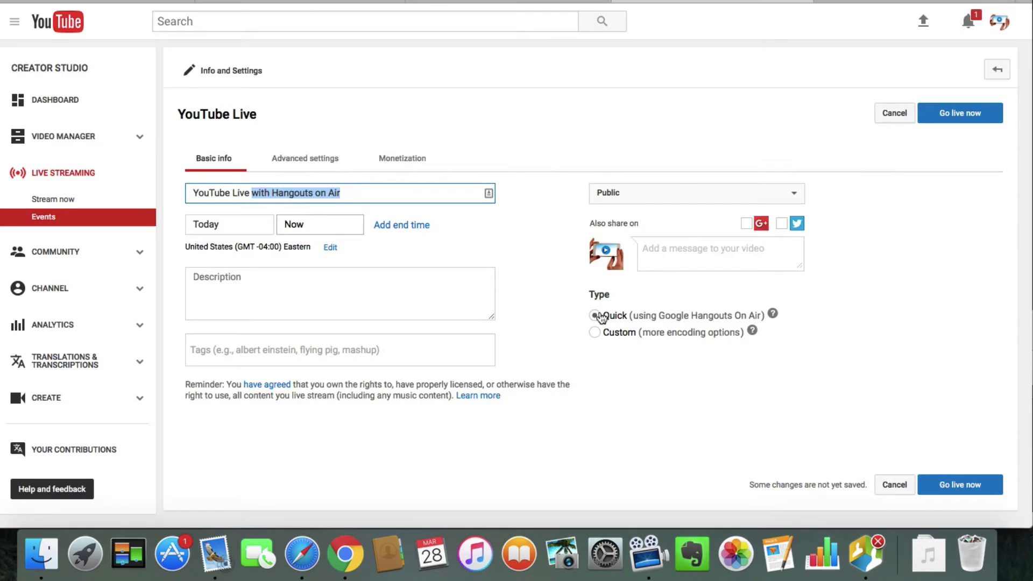
pyautogui.click(790, 194)
pyautogui.click(786, 208)
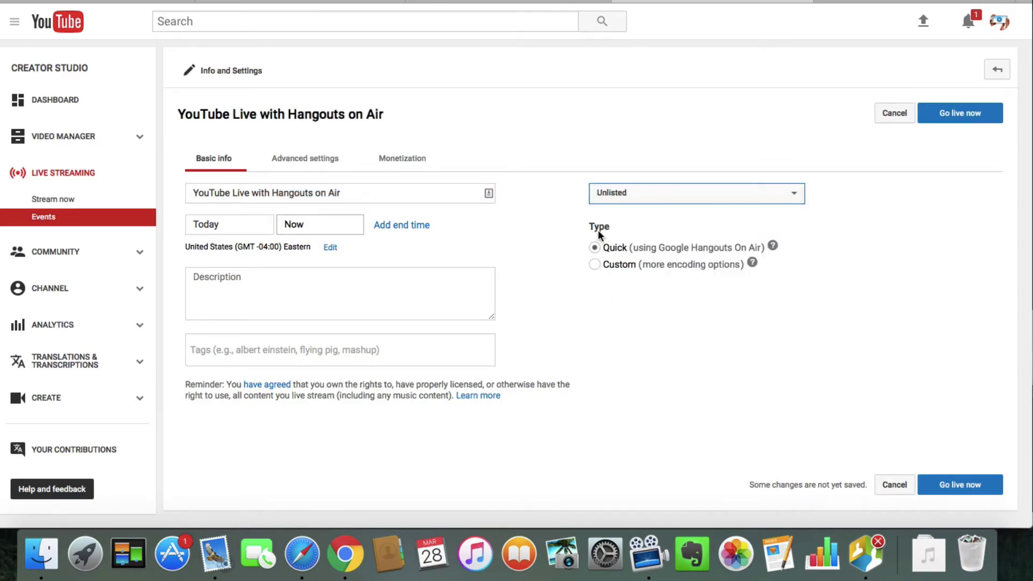
pyautogui.click(232, 278)
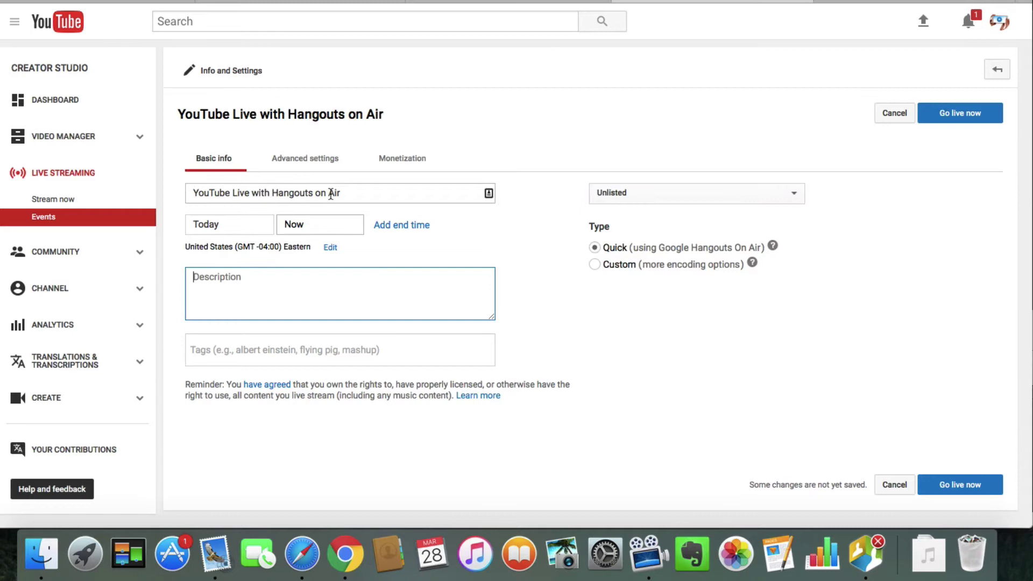
pyautogui.moveTo(341, 193); pyautogui.dragTo(170, 188)
pyautogui.press('super+c')
pyautogui.click(251, 281)
pyautogui.press('super+v')
# Step: Add 'YouTube Live' and 'Hangouts on Air' as tags, copied from the description
pyautogui.moveTo(250, 276); pyautogui.dragTo(192, 277)
pyautogui.press('super+c')
pyautogui.click(221, 336)
pyautogui.press('super+v')
pyautogui.moveTo(340, 277); pyautogui.dragTo(271, 276)
pyautogui.press('super+c')
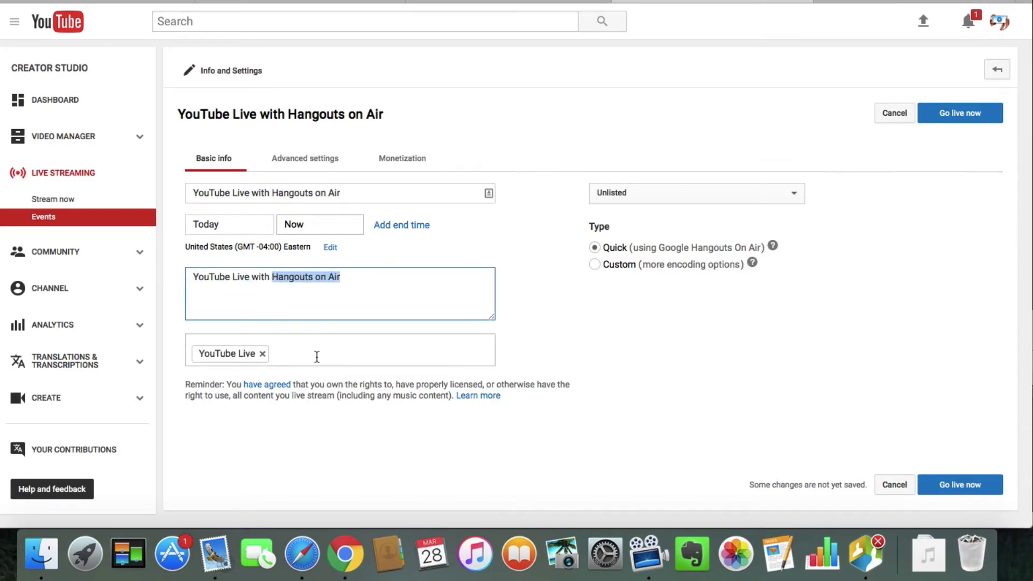
pyautogui.click(316, 356)
pyautogui.press('super+v')
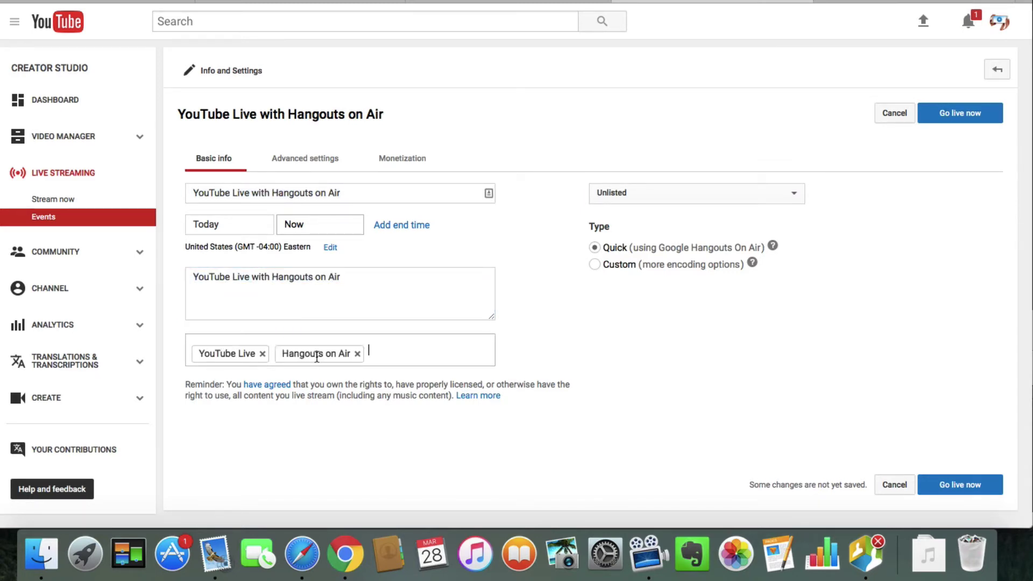
# Step: Set the event's video language to English in its advanced settings
pyautogui.click(313, 166)
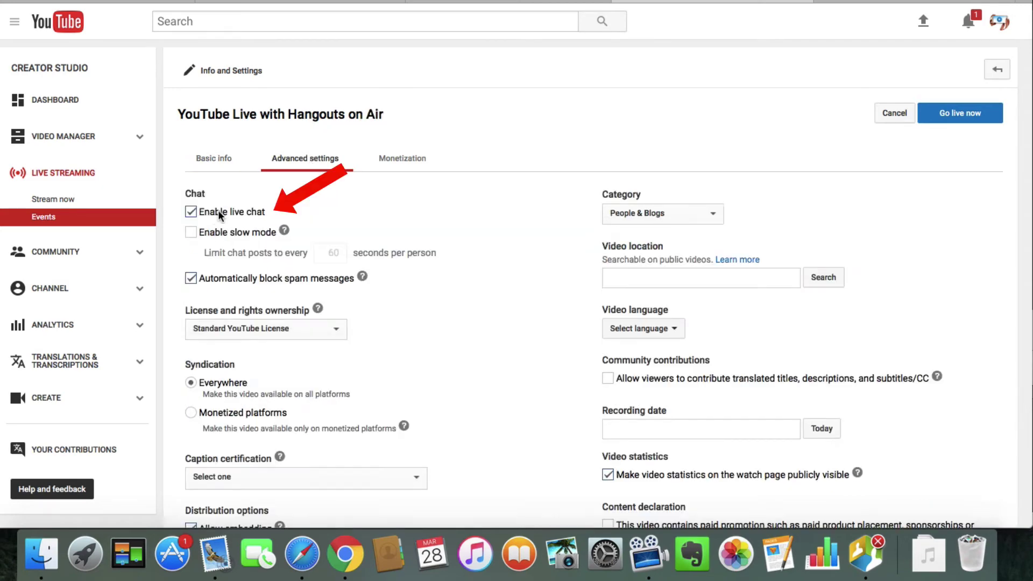
pyautogui.scroll(-5, 253, 290)
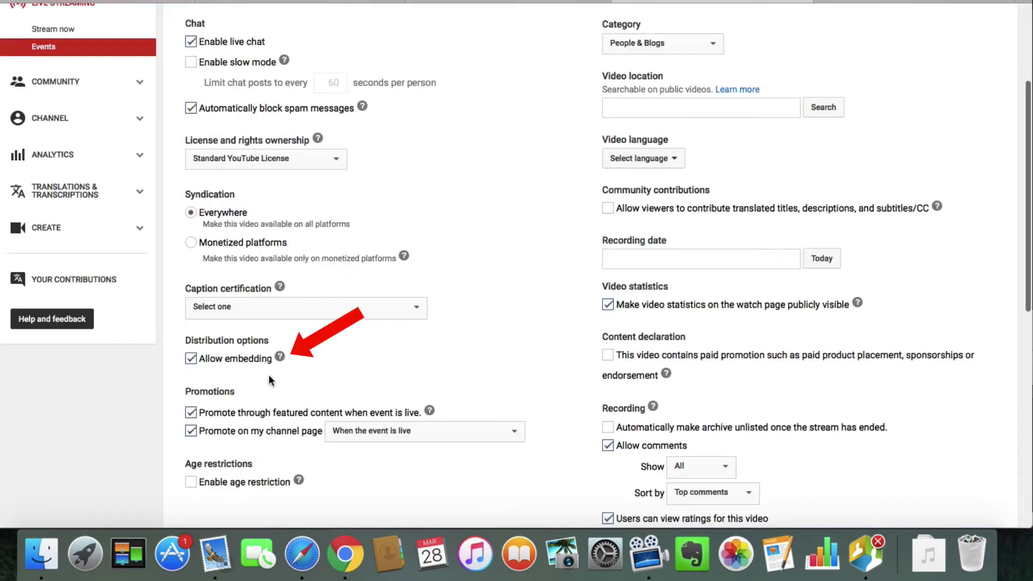
pyautogui.scroll(2, 700, 161)
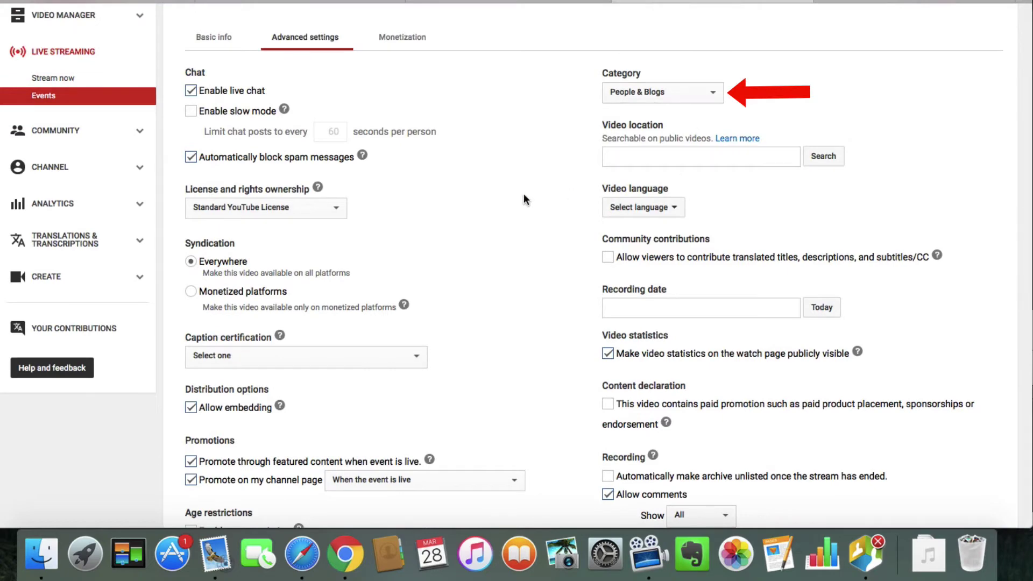
pyautogui.scroll(-1, 525, 194)
pyautogui.scroll(-2, 526, 195)
pyautogui.scroll(2, 526, 194)
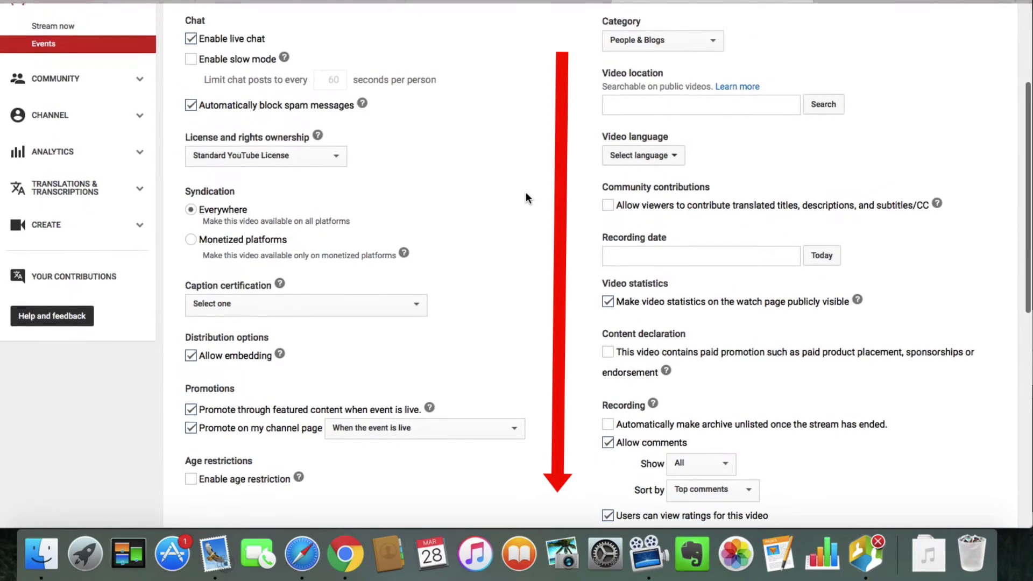
pyautogui.click(673, 182)
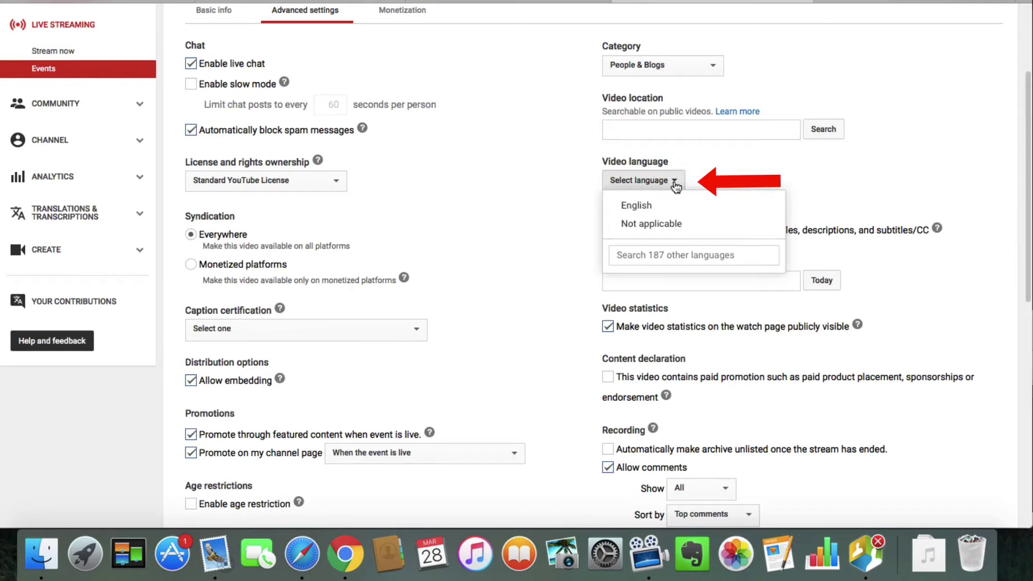
pyautogui.click(654, 208)
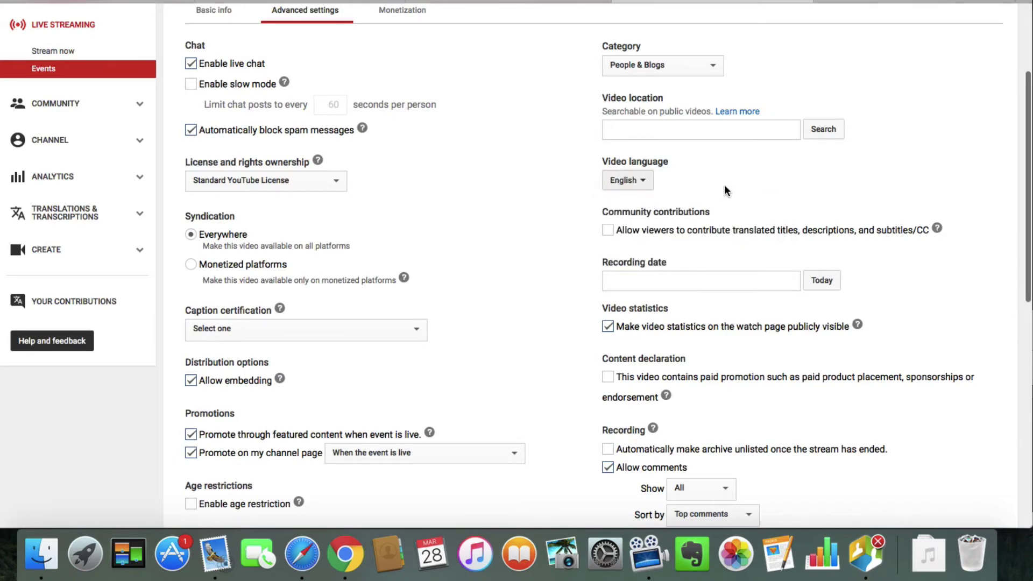
# Step: Review the event's monetization options, then return to its basic info
pyautogui.scroll(-1, 722, 193)
pyautogui.scroll(3, 492, 248)
pyautogui.scroll(-3, 493, 245)
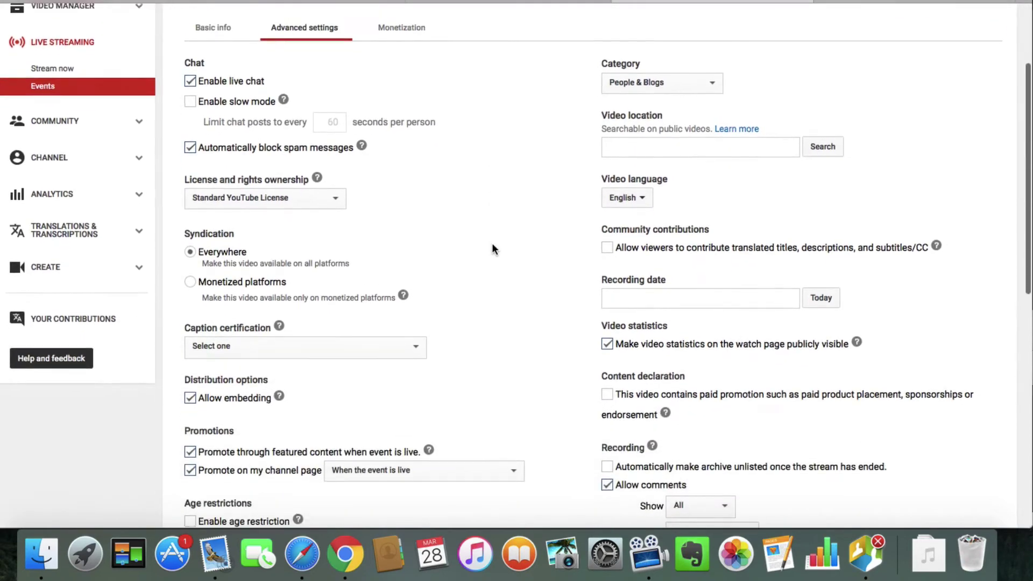
pyautogui.scroll(4, 492, 245)
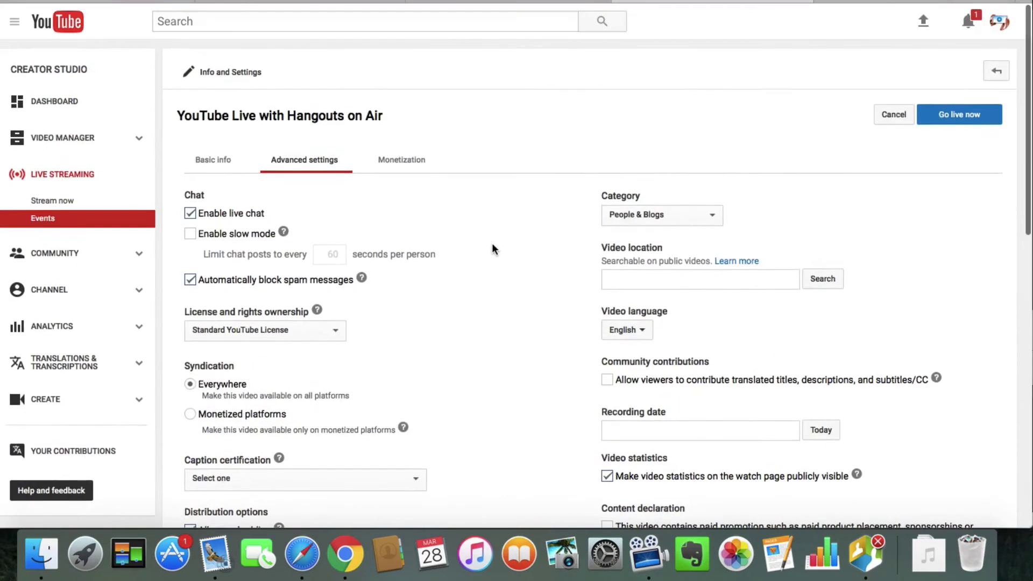
pyautogui.click(401, 162)
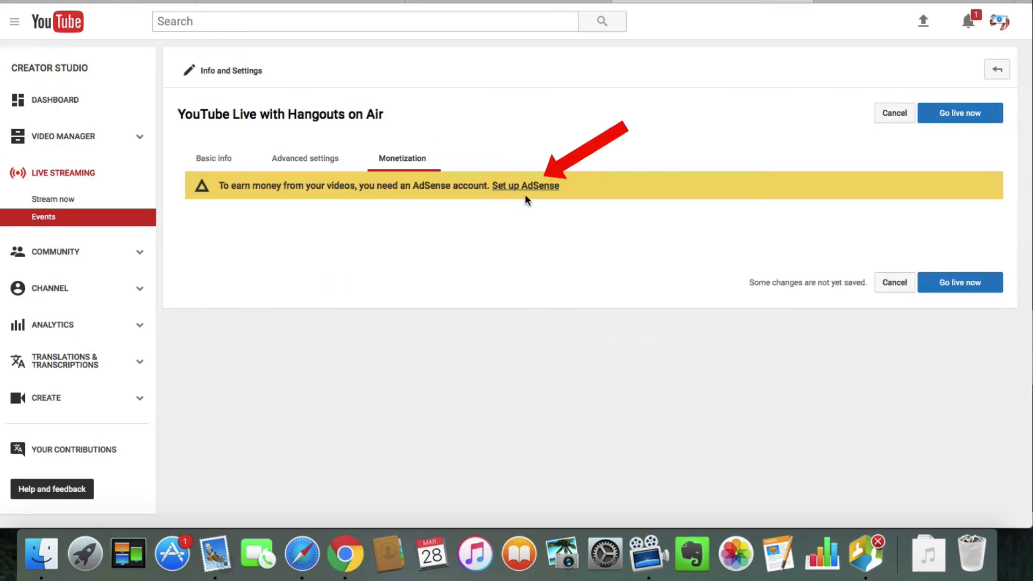
pyautogui.click(215, 162)
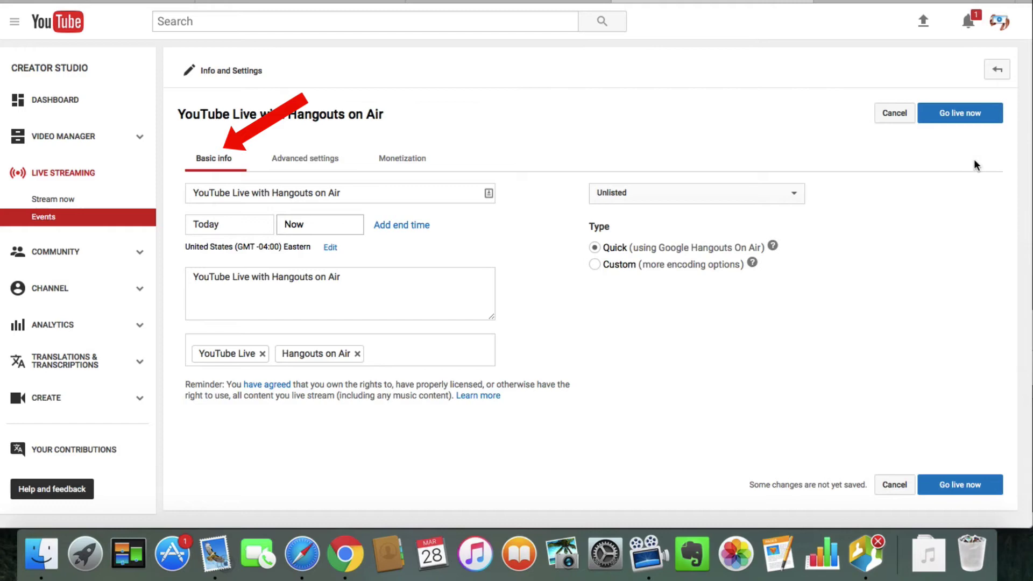
# Step: Go live now with the event and confirm entering the Hangout On Air
pyautogui.click(961, 114)
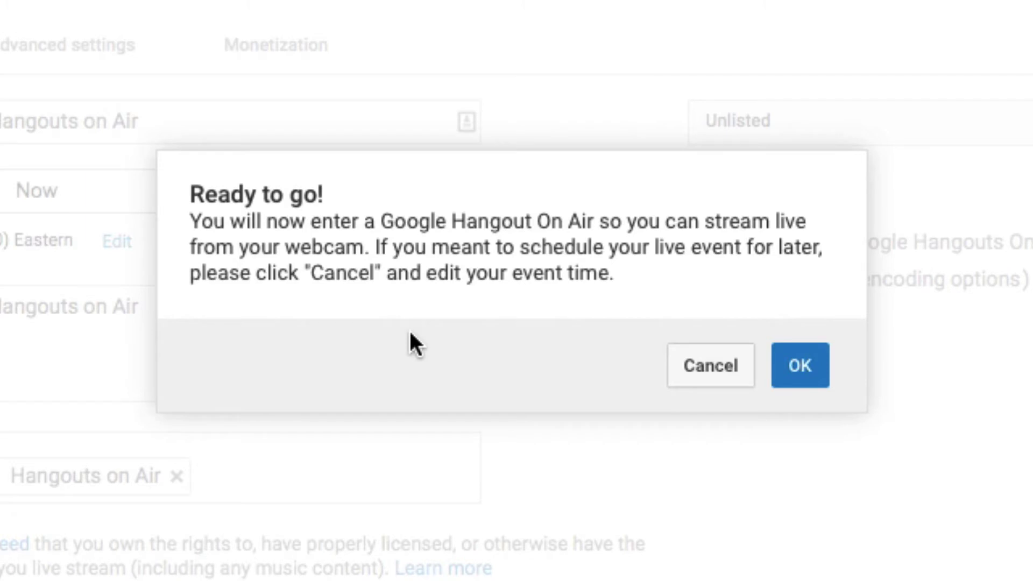
pyautogui.click(799, 368)
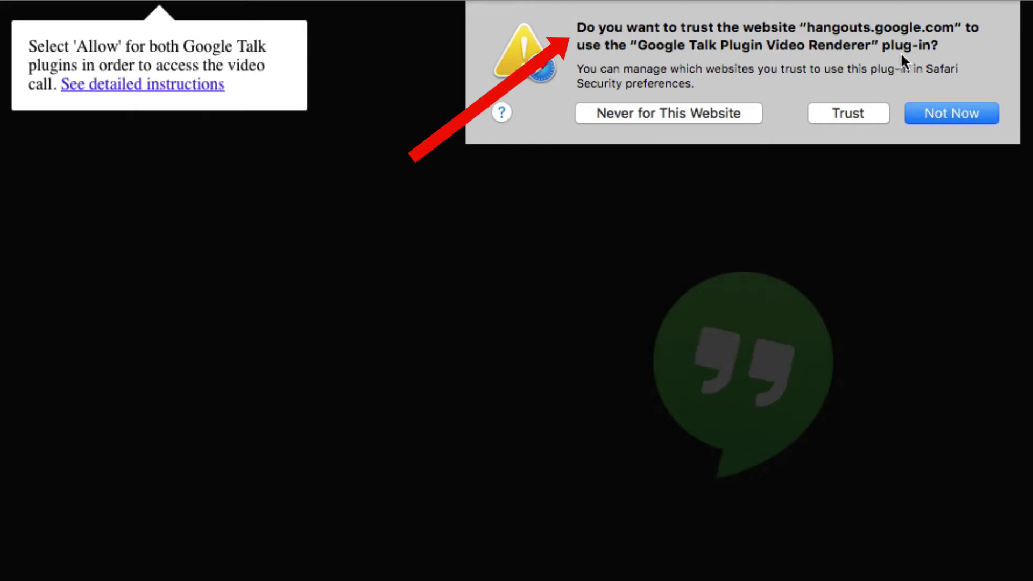
# Step: Trust hangouts.google.com for the Google Talk video plugin and open the Control Room panel
pyautogui.click(840, 115)
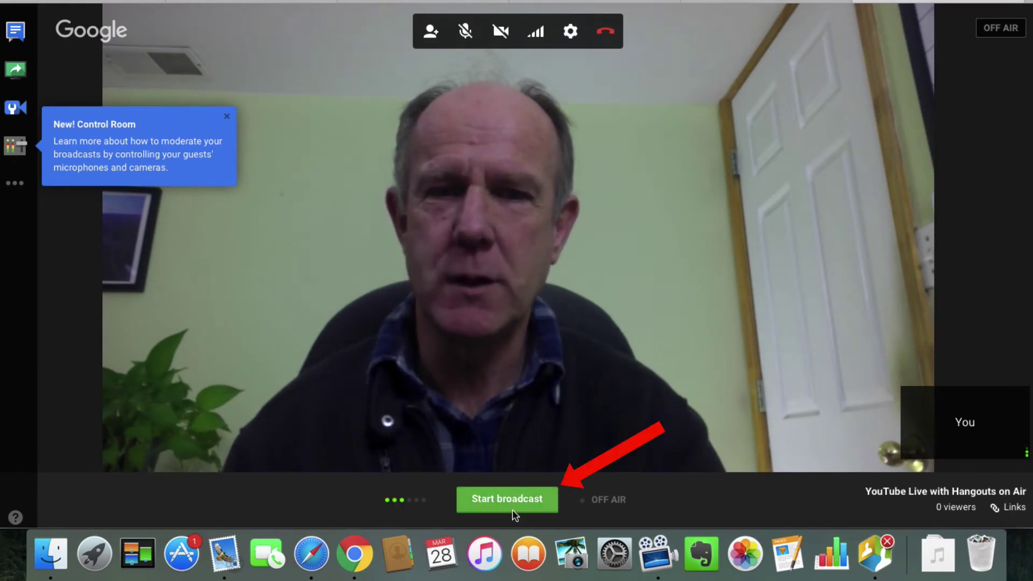
pyautogui.click(16, 145)
# Step: Launch the Cameraman app, then open the audio and video settings and cancel without changes
pyautogui.click(23, 113)
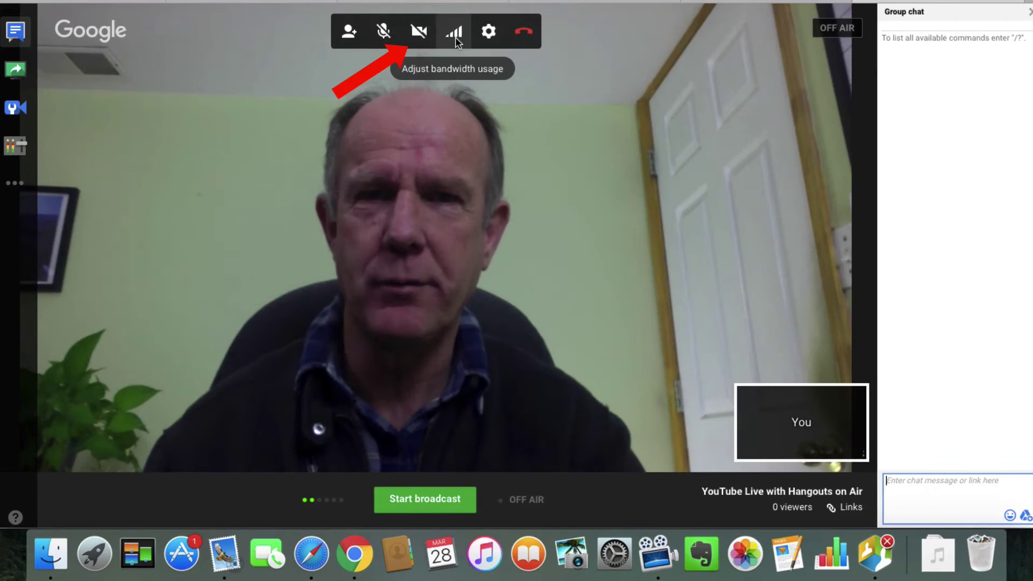
pyautogui.click(491, 38)
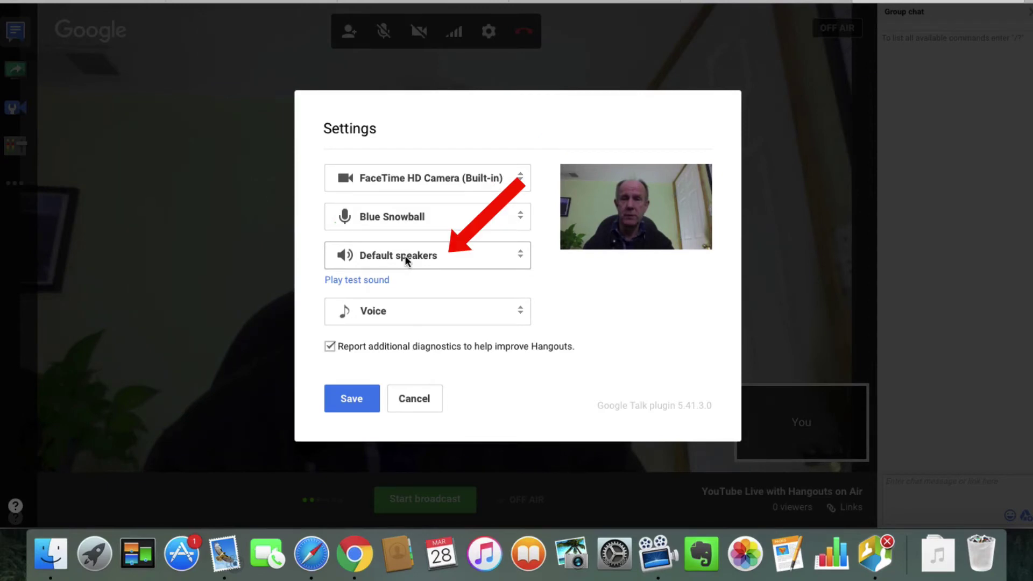
pyautogui.click(406, 398)
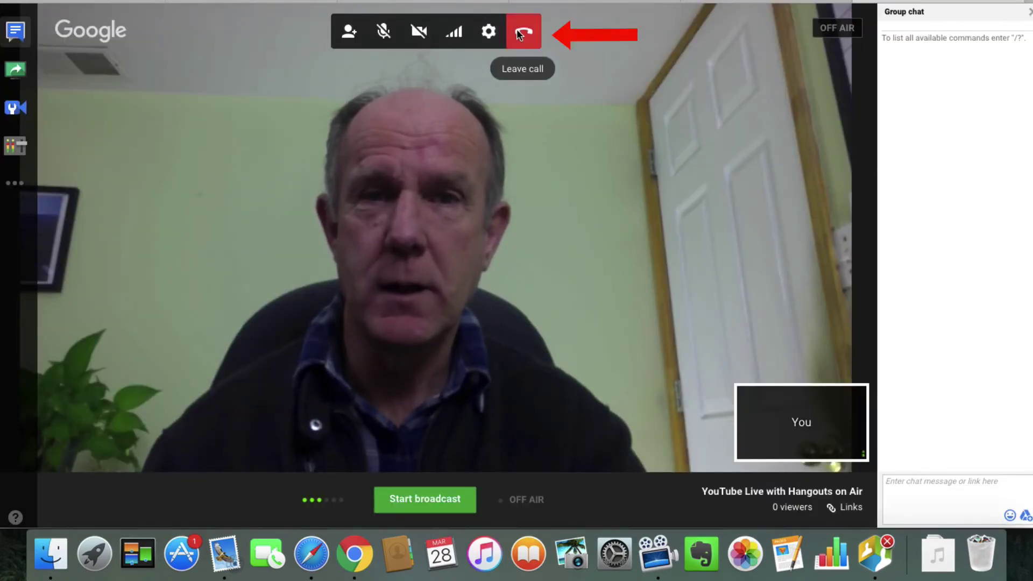
# Step: Screen-share the whole Desktop in the Hangout and present it to everyone
pyautogui.click(16, 70)
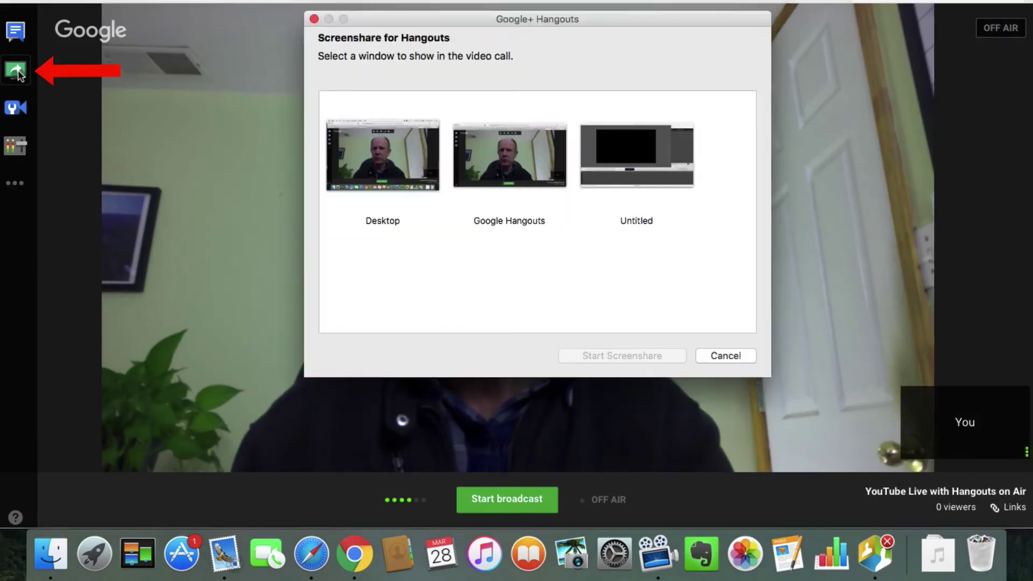
pyautogui.click(396, 164)
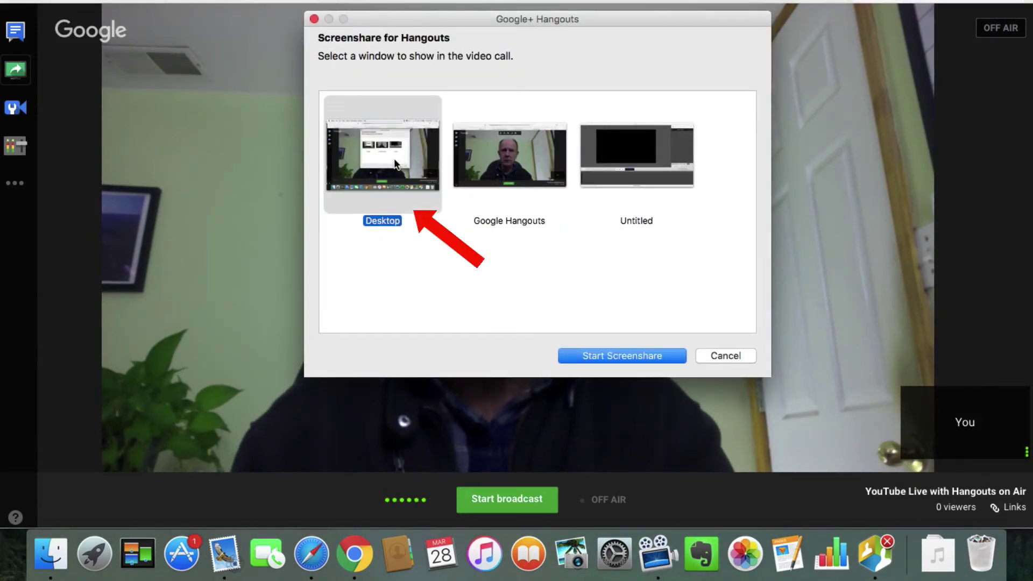
pyautogui.click(622, 355)
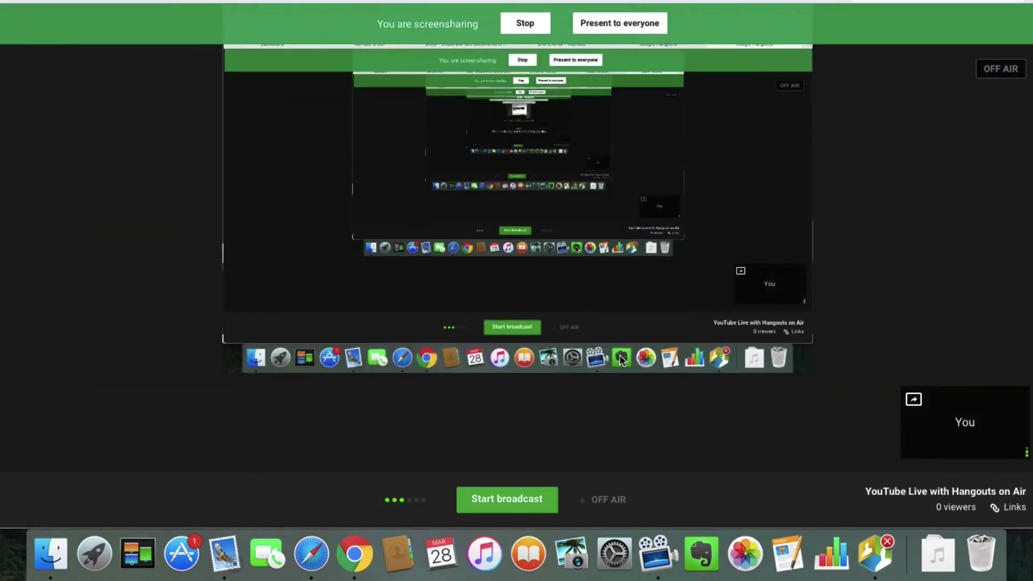
pyautogui.click(615, 24)
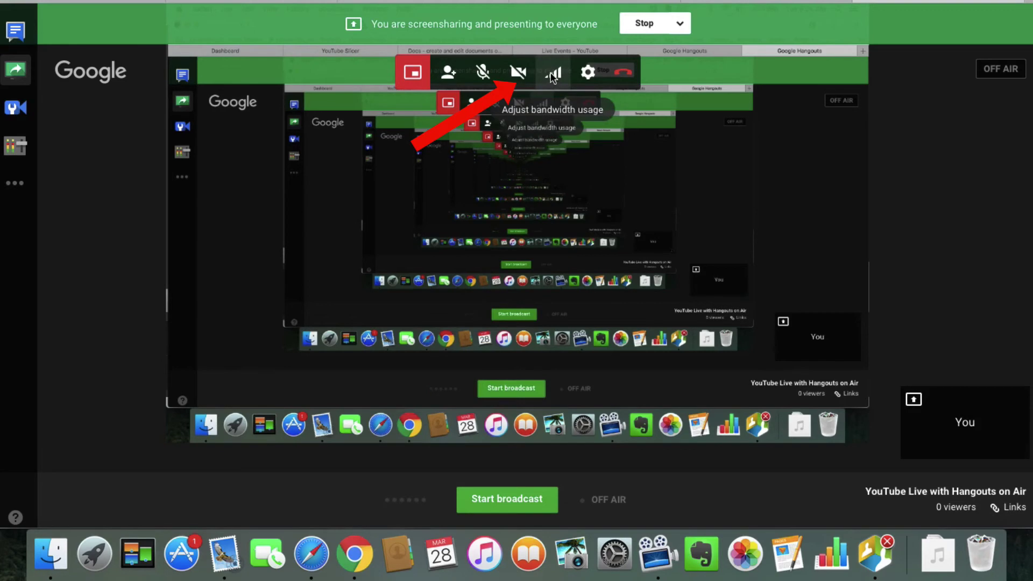
# Step: Switch the Hangout's microphone to Blue Snowball in the settings and save
pyautogui.click(588, 75)
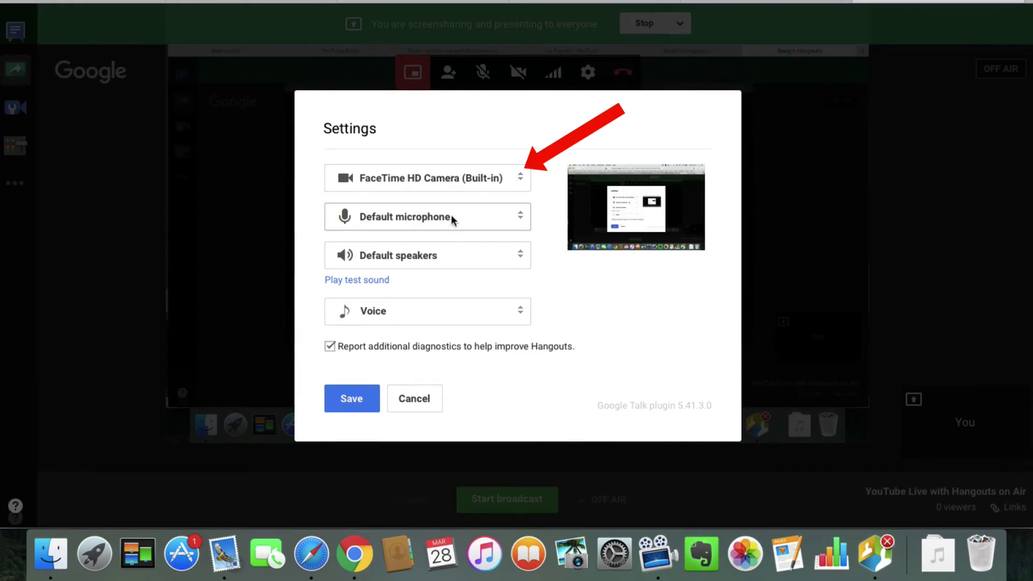
pyautogui.click(521, 221)
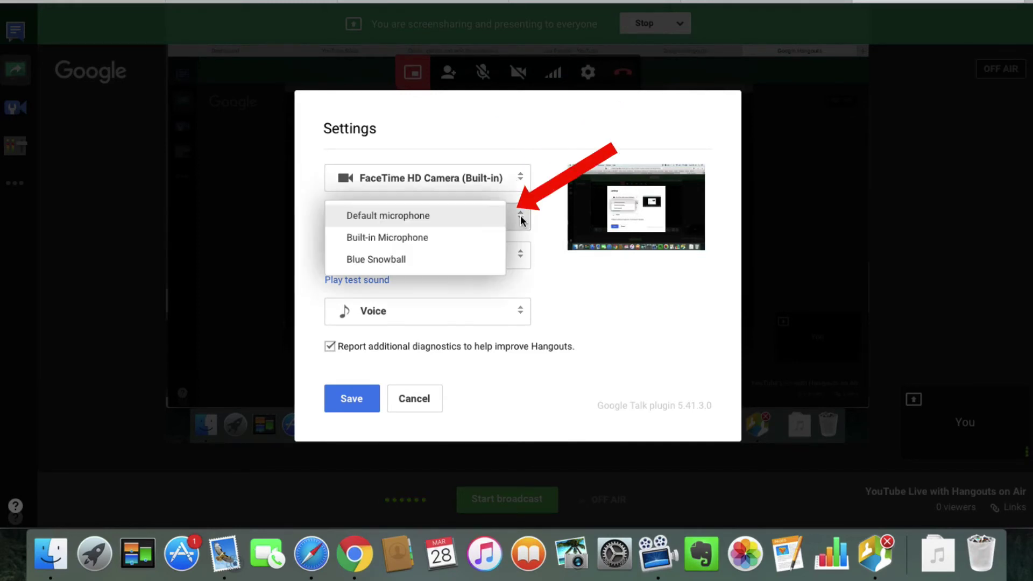
pyautogui.click(384, 261)
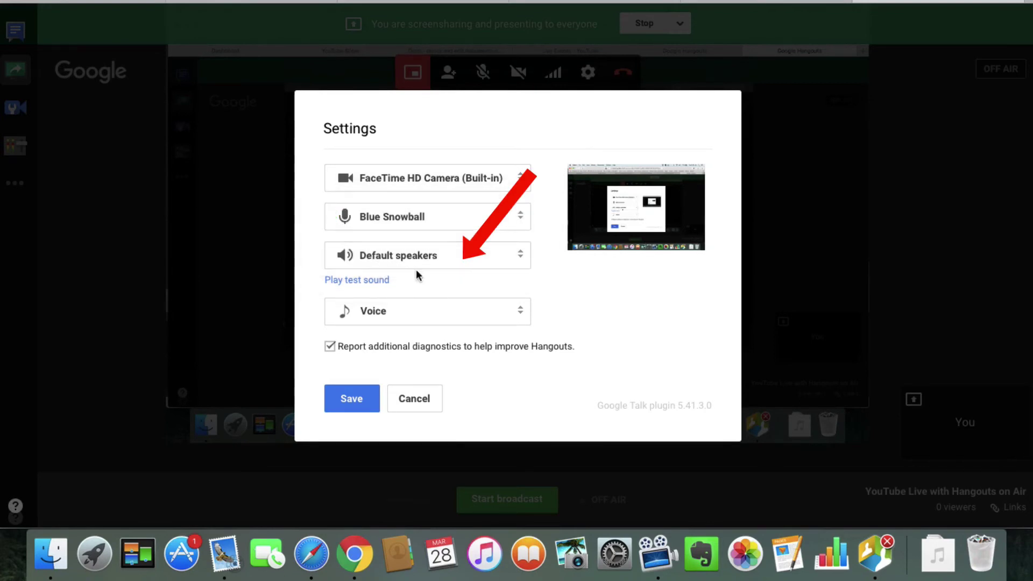
pyautogui.click(520, 259)
pyautogui.click(382, 254)
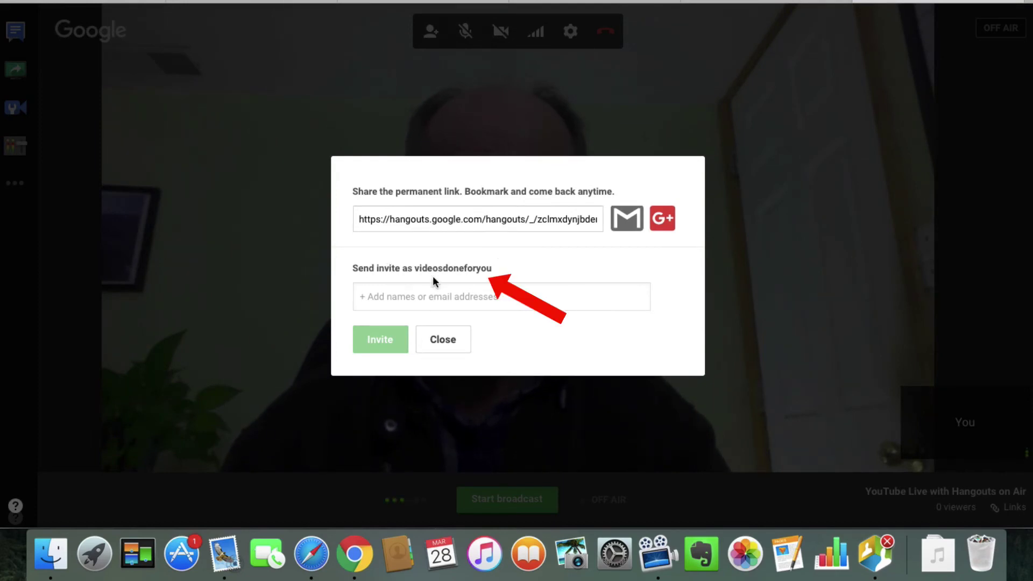
# Step: Close the invite dialog and bring up the options menu on your own video tile
pyautogui.click(443, 339)
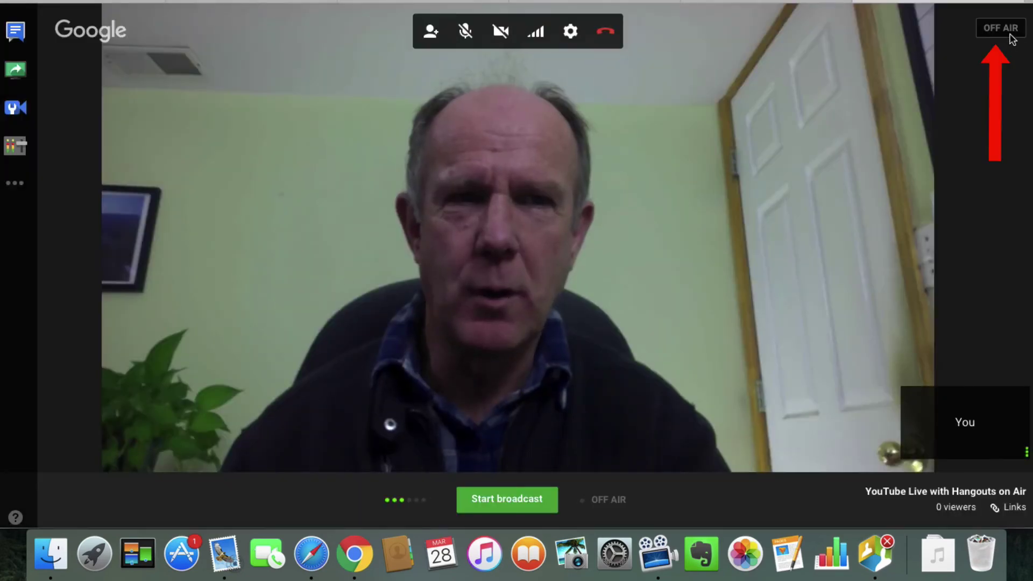
pyautogui.moveTo(963, 423)
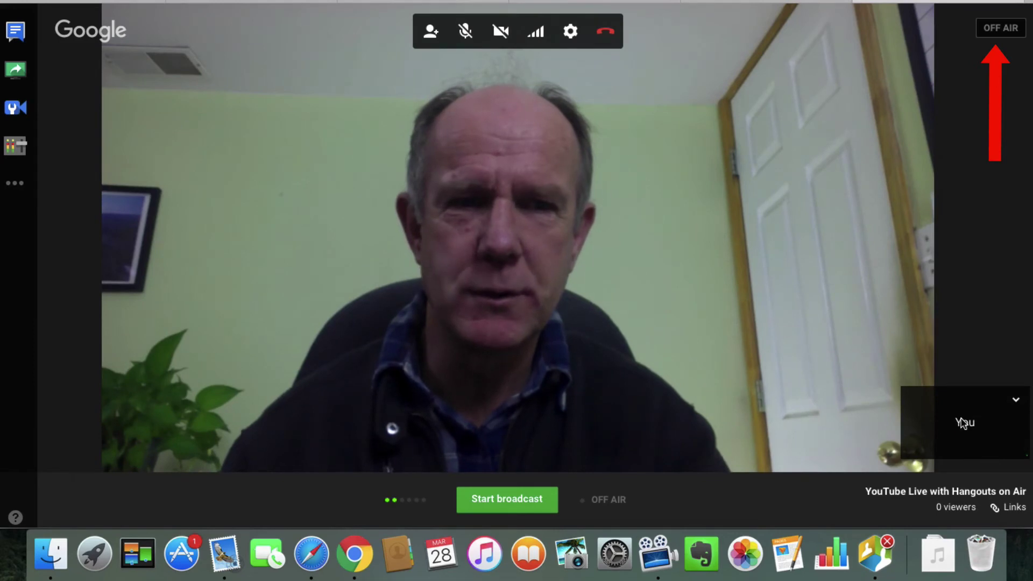
pyautogui.click(1016, 400)
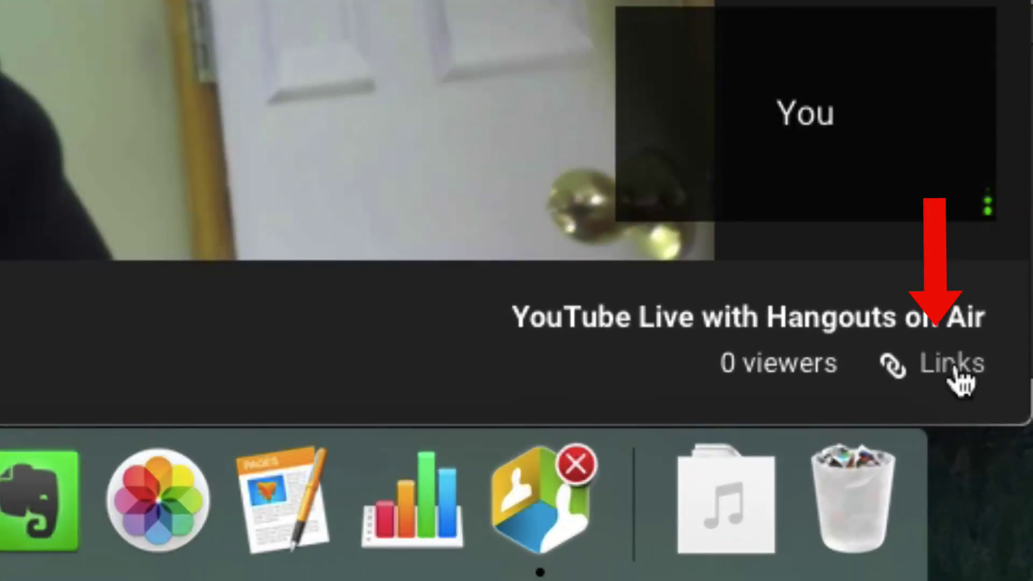
# Step: Show the broadcast's YouTube page link and video embed code
pyautogui.click(951, 371)
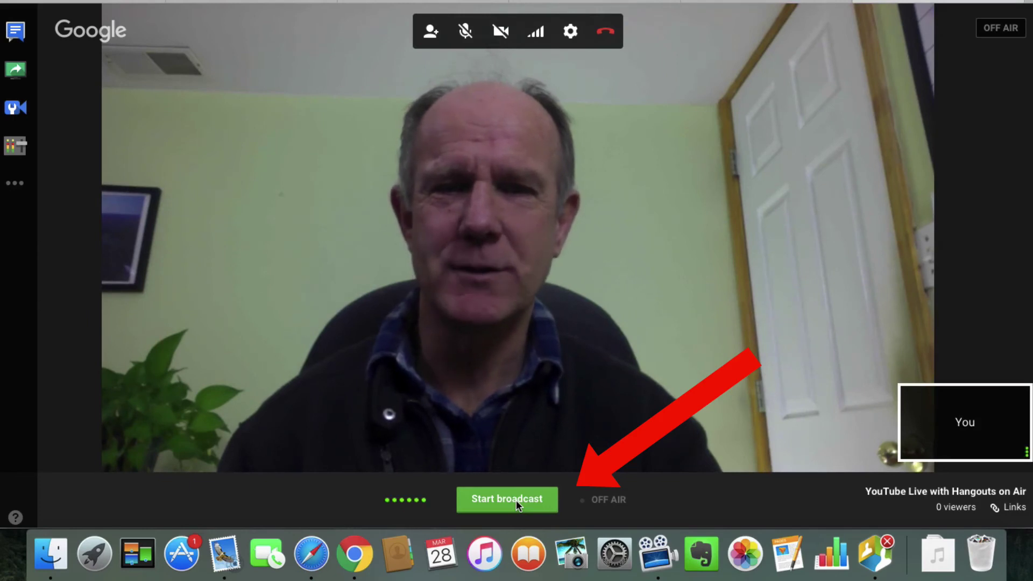
# Step: Start the Hangout's YouTube broadcast and confirm it so it goes LIVE
pyautogui.click(515, 499)
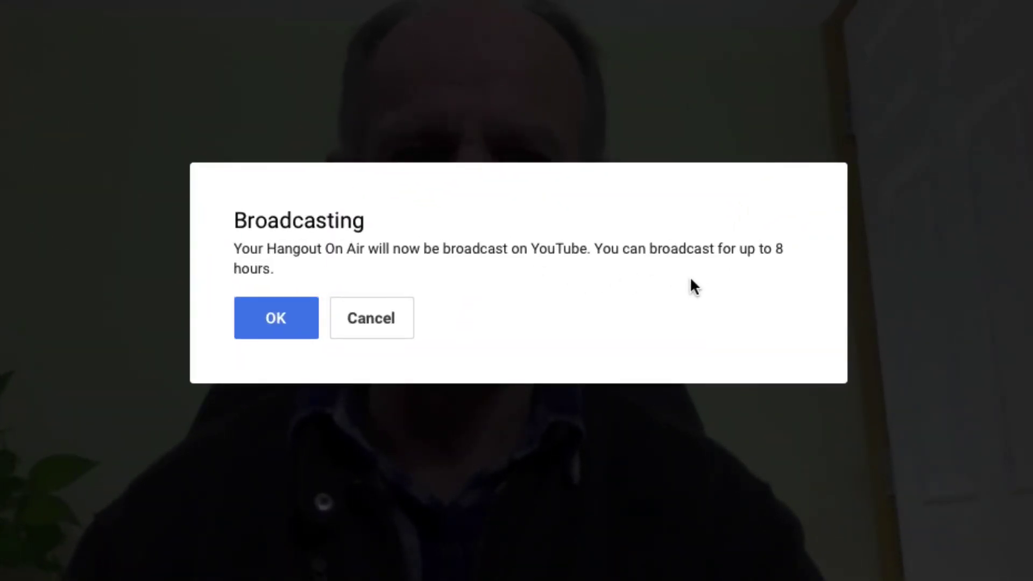
pyautogui.click(272, 319)
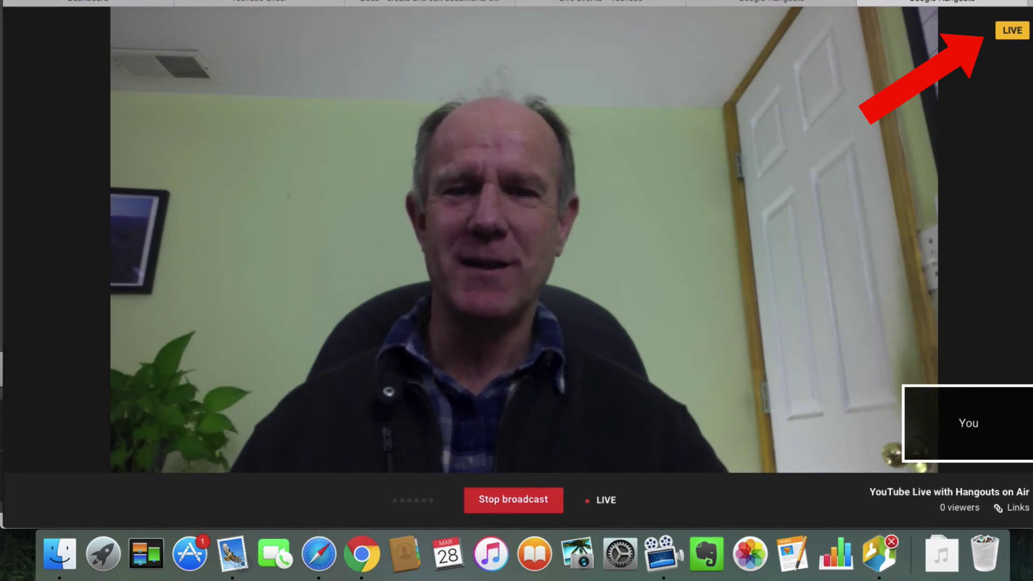
# Step: Stop the live Hangout broadcast so it goes off air
pyautogui.click(512, 500)
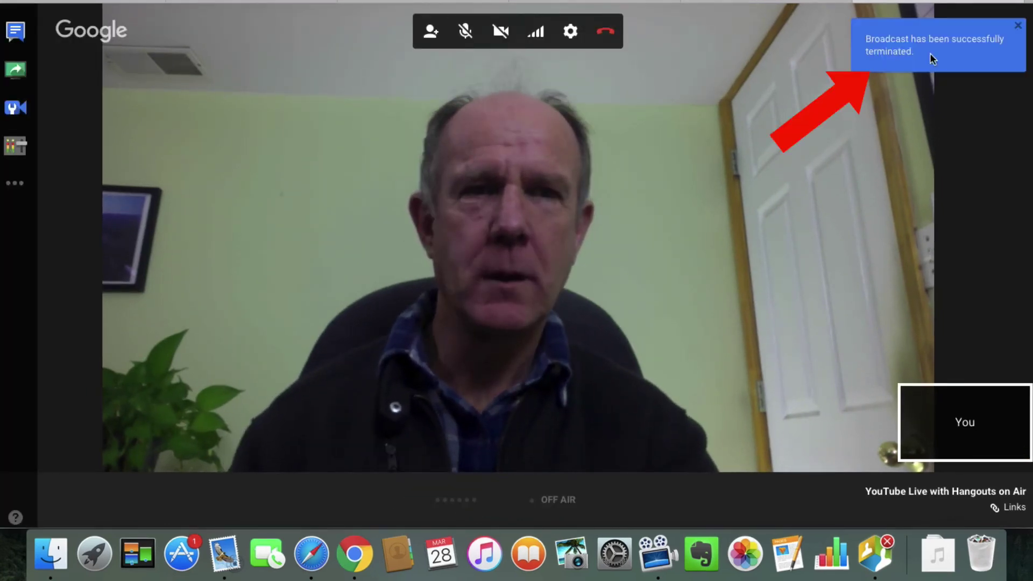